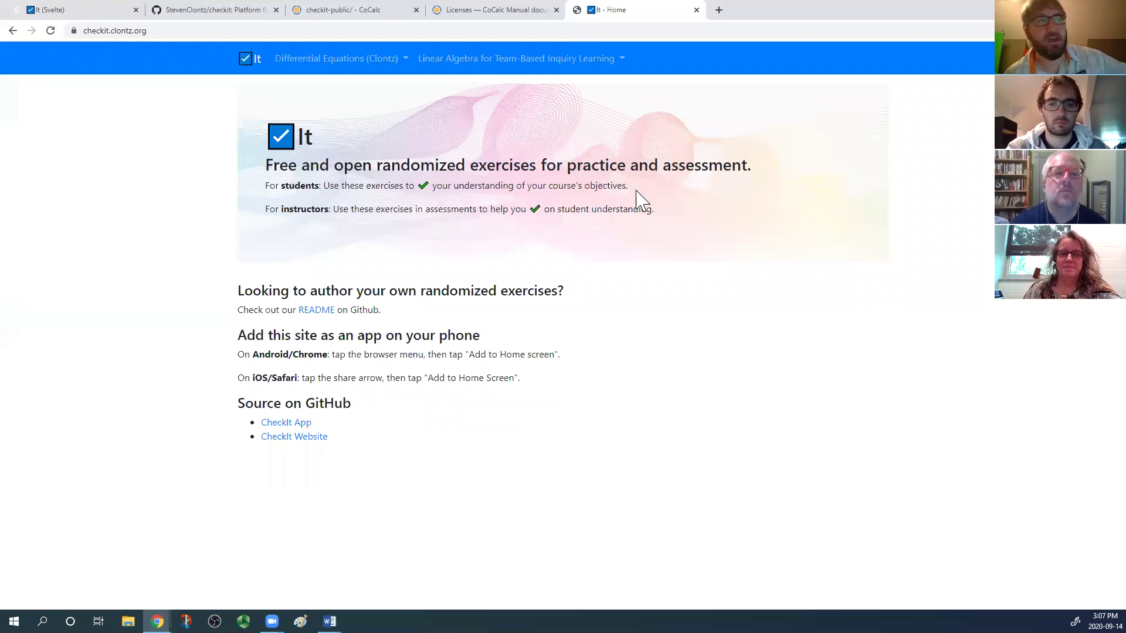
Look through the Differential Equations and Linear Algebra outcome menus on the classic CheckIt site
double_click(117, 31)
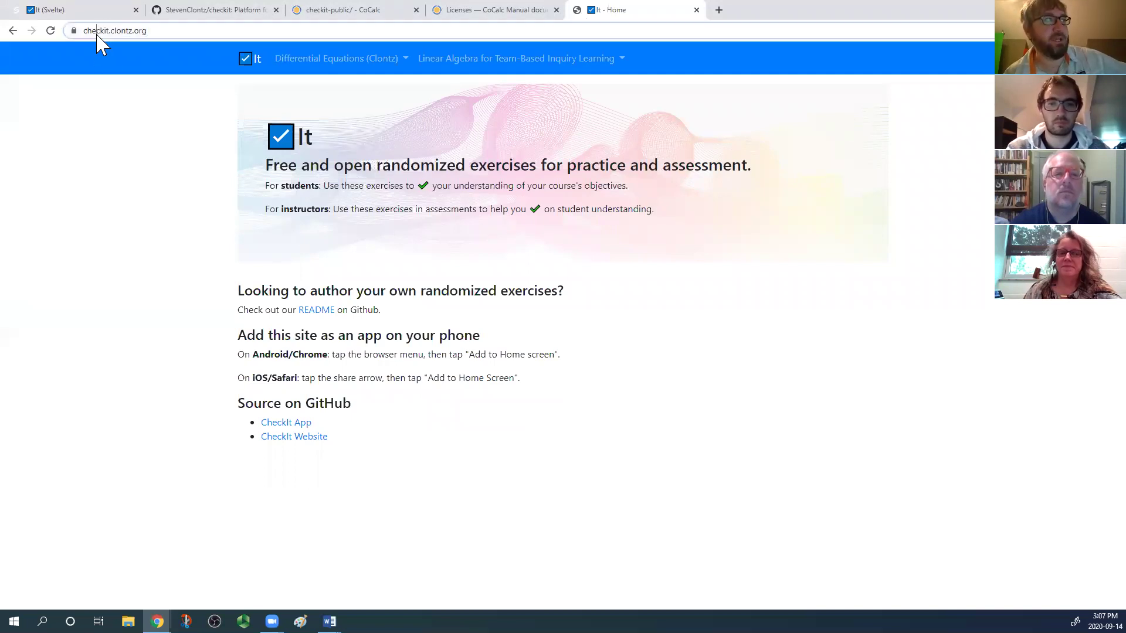
click(175, 174)
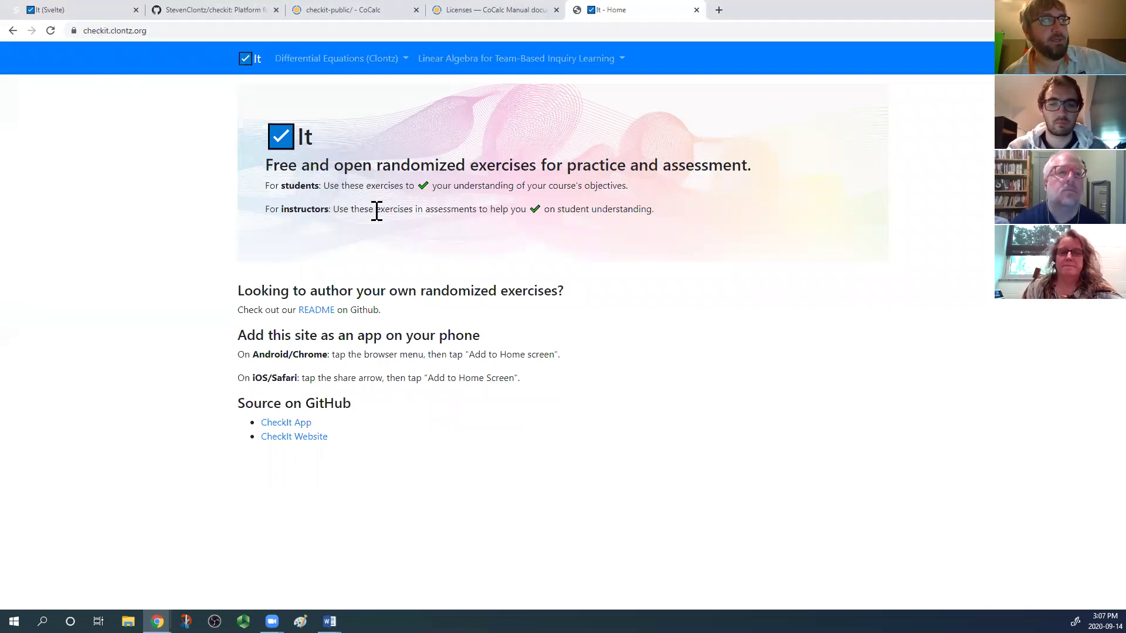
click(370, 61)
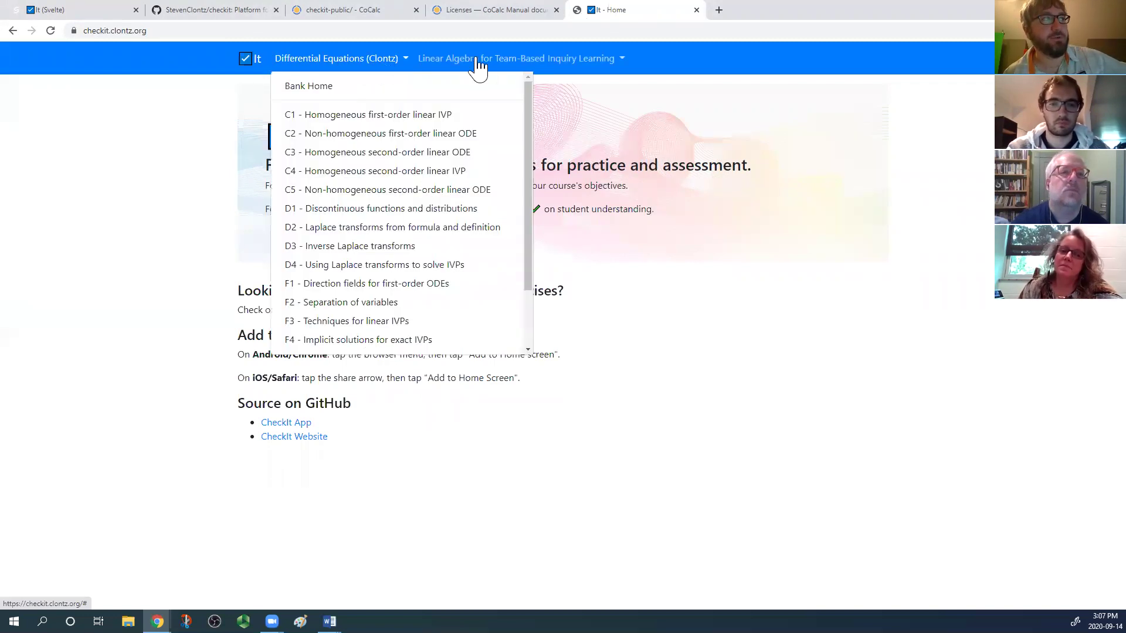
click(478, 61)
click(298, 162)
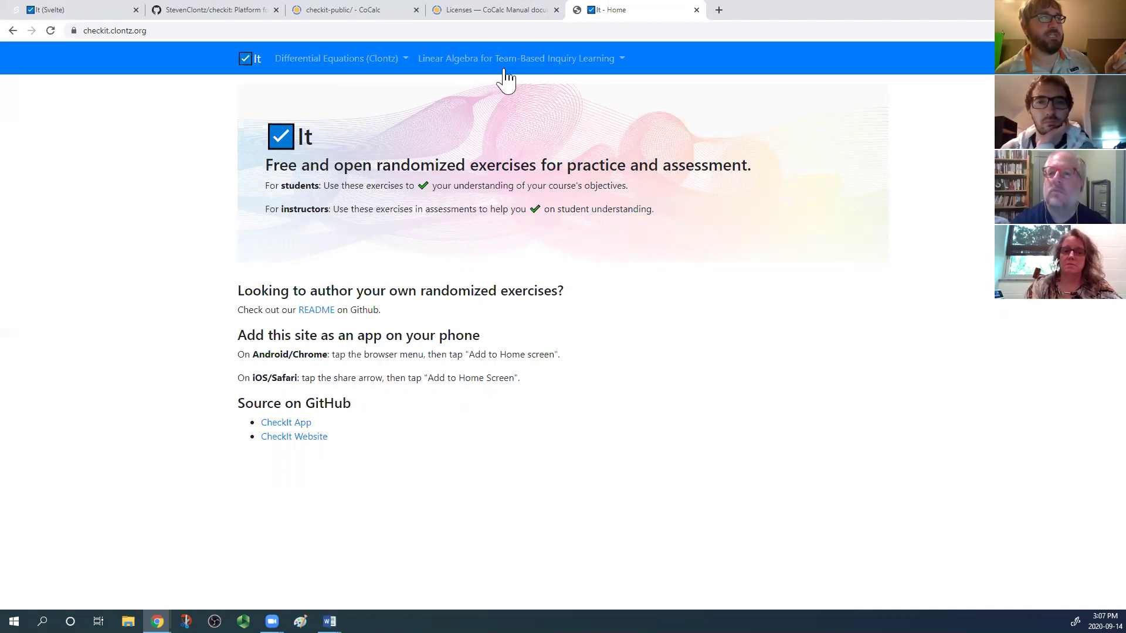
Review the Linear Algebra TBIL and Differential Equations outcome lists, then switch to Svelte CheckIt
click(467, 64)
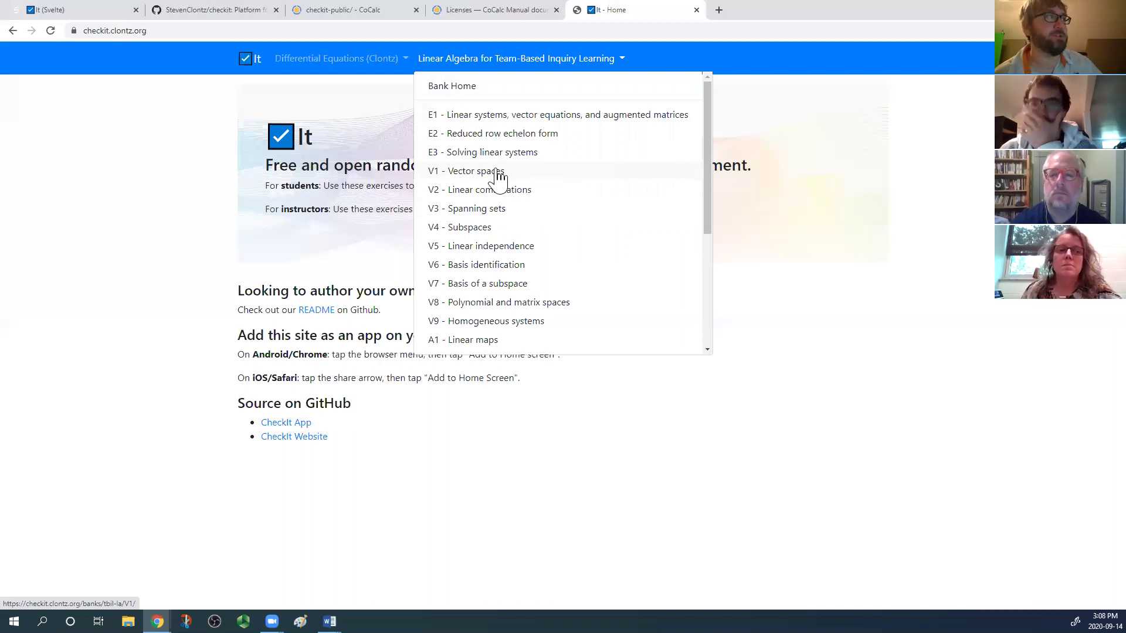
click(326, 60)
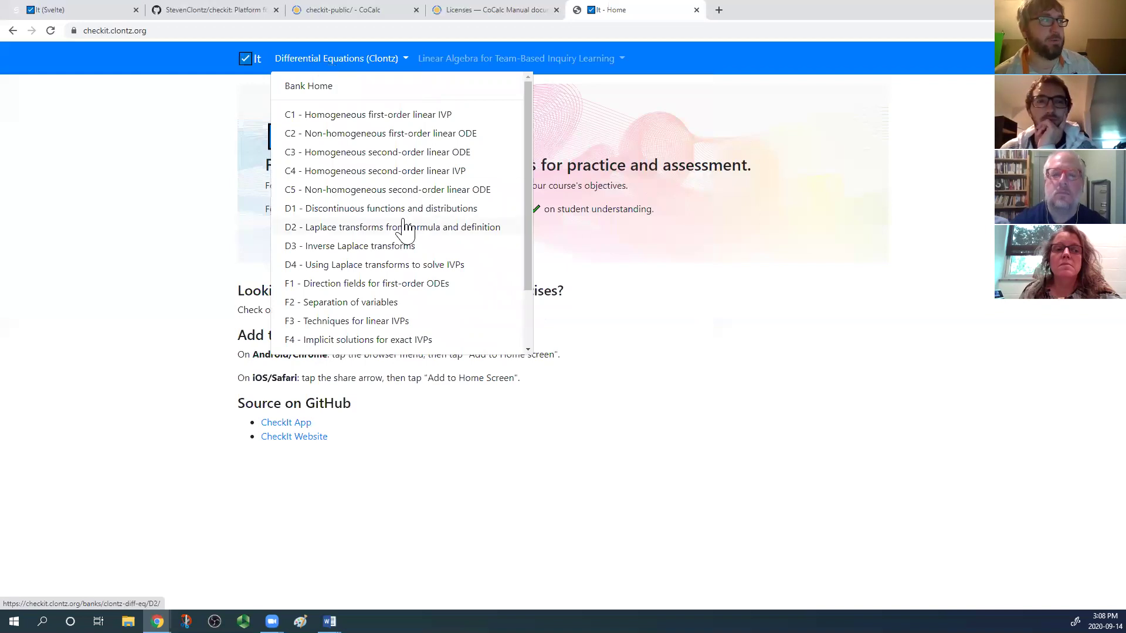
scroll(418, 240, down, 2)
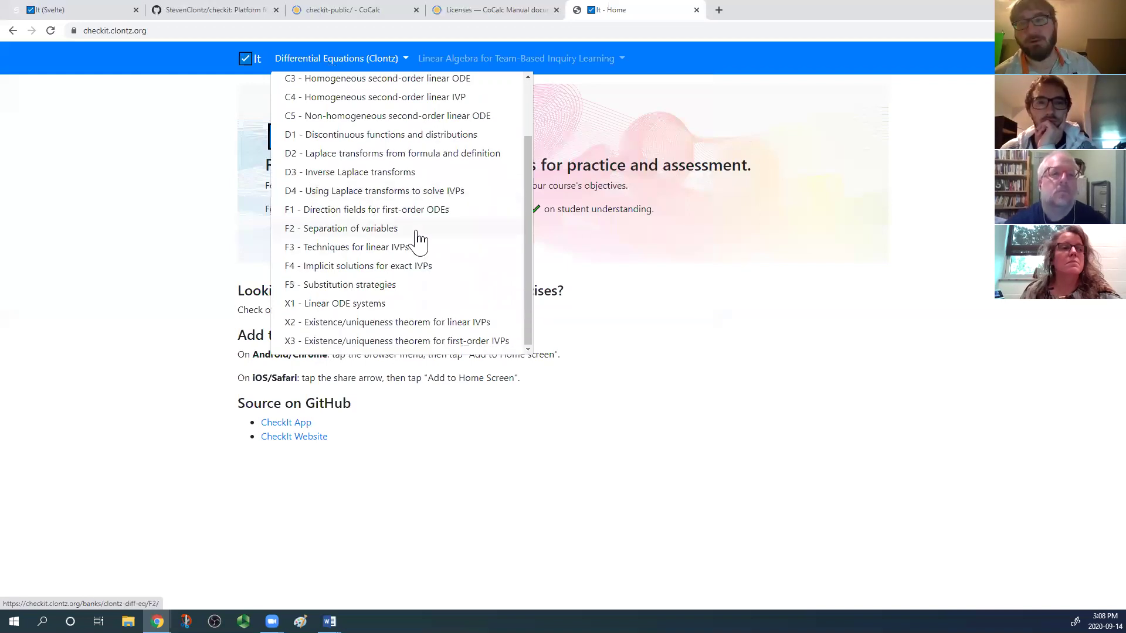
scroll(417, 241, up, 2)
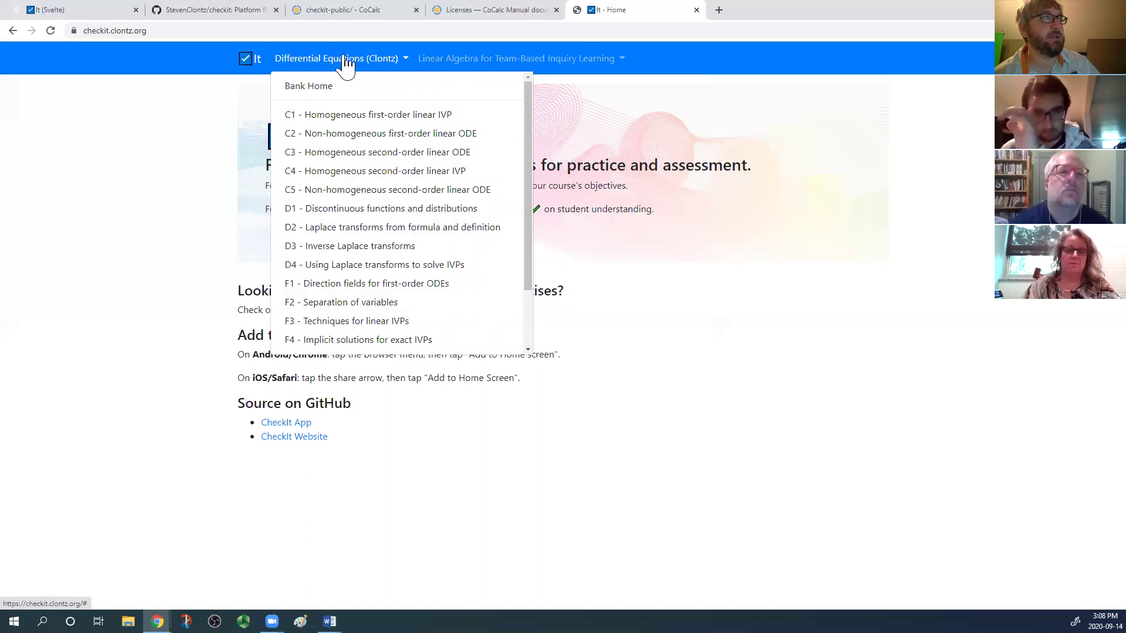
click(404, 63)
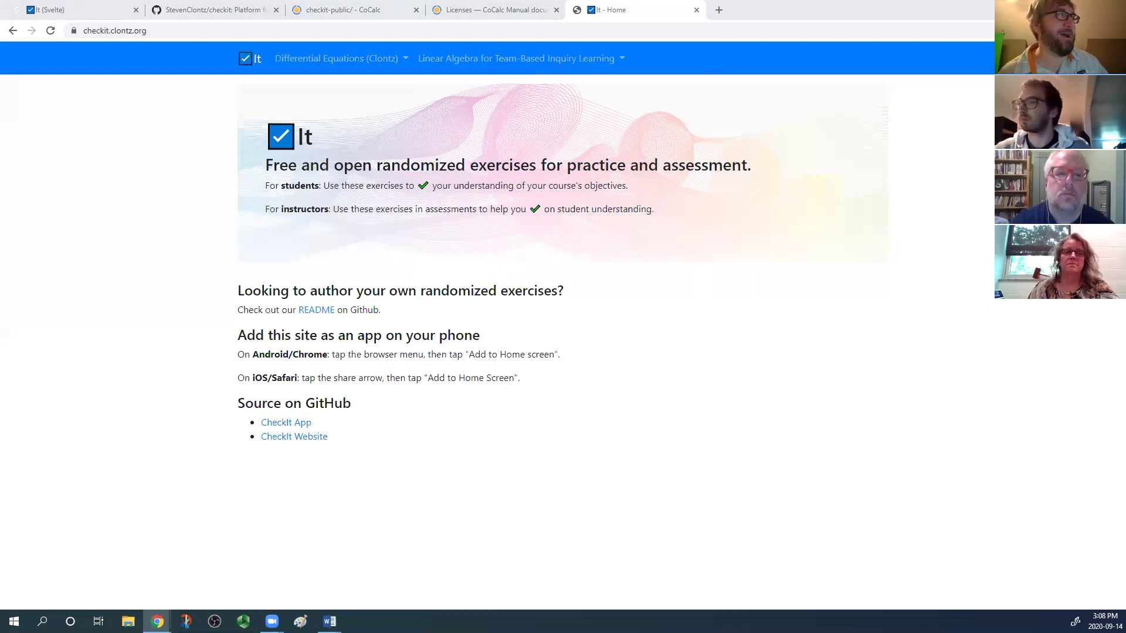
click(69, 13)
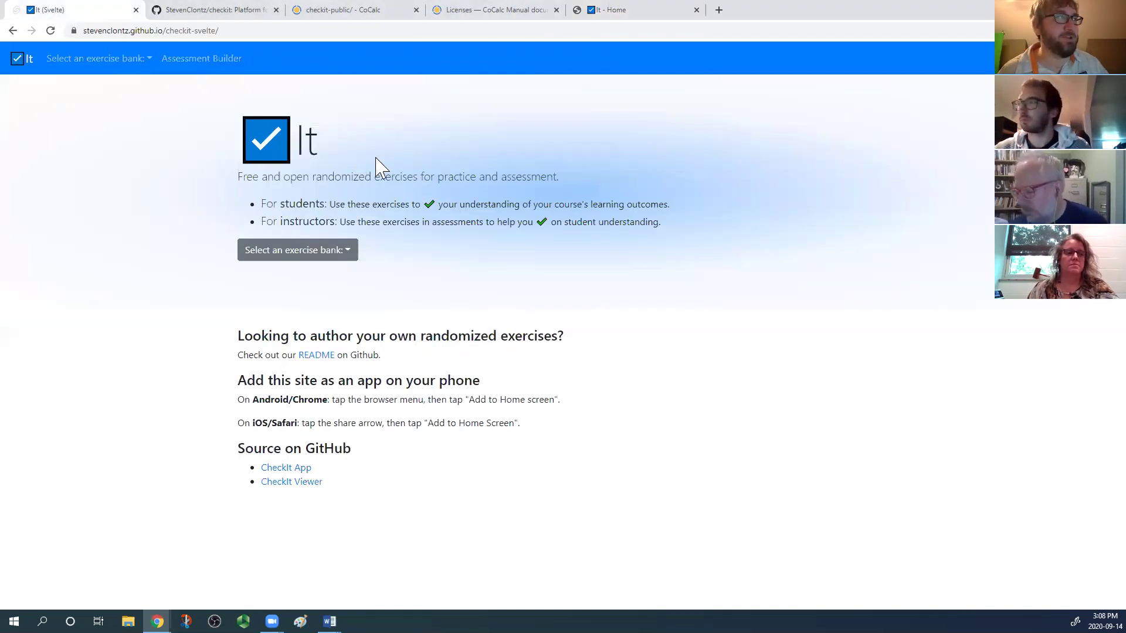
Load the classic site's C5 non-homogeneous second-order ODE examples, then list the Svelte exercise banks
drag(196, 30, 226, 31)
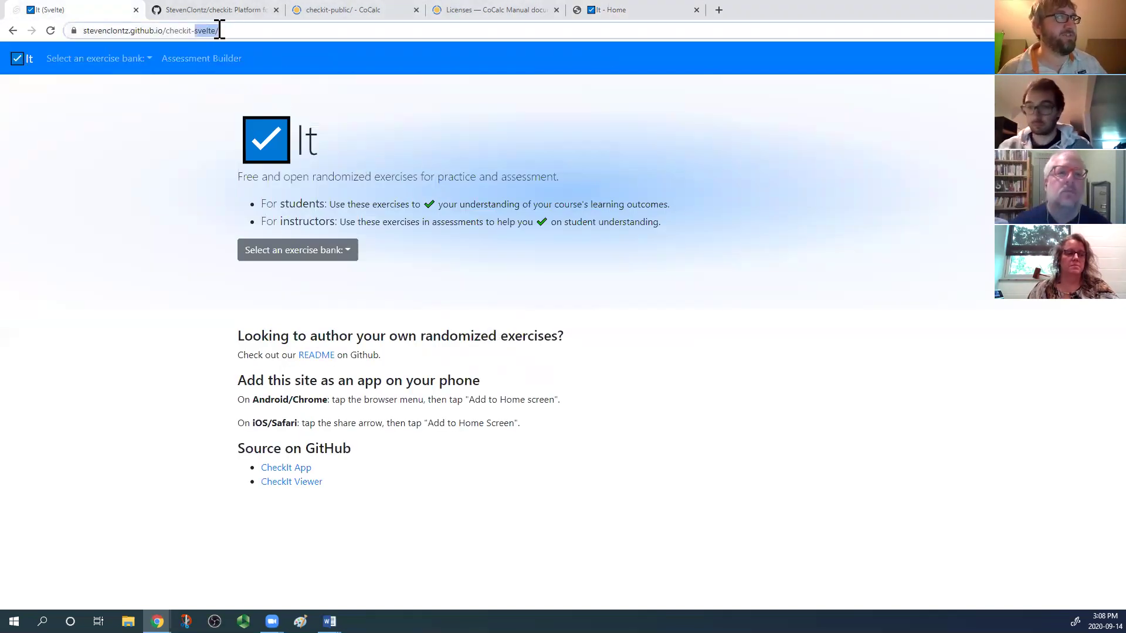
click(157, 190)
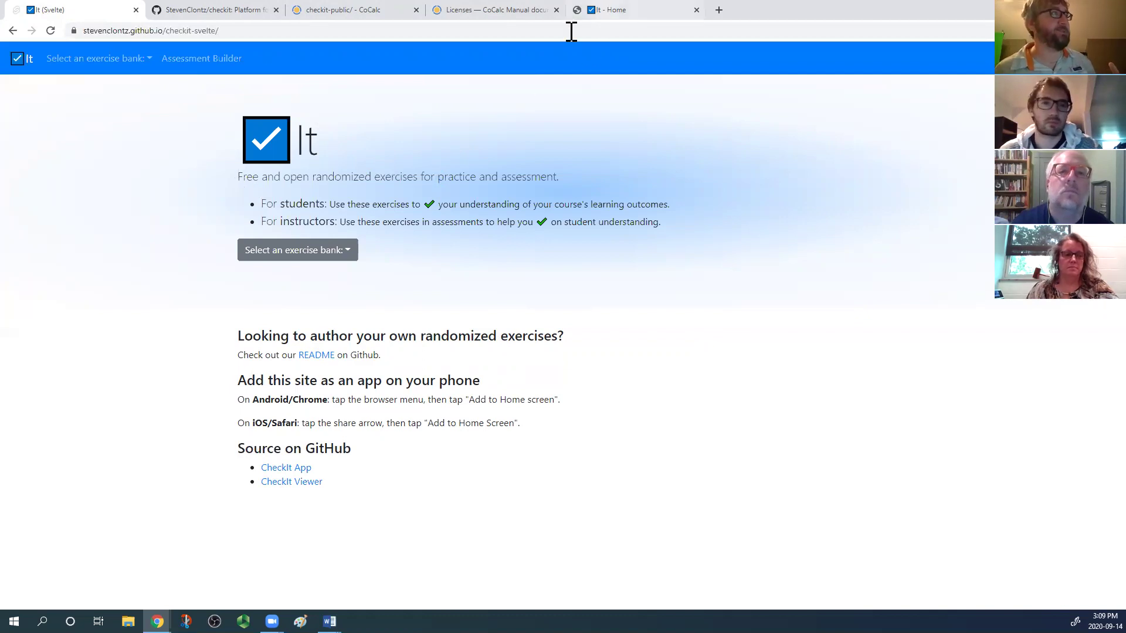
click(604, 10)
click(329, 66)
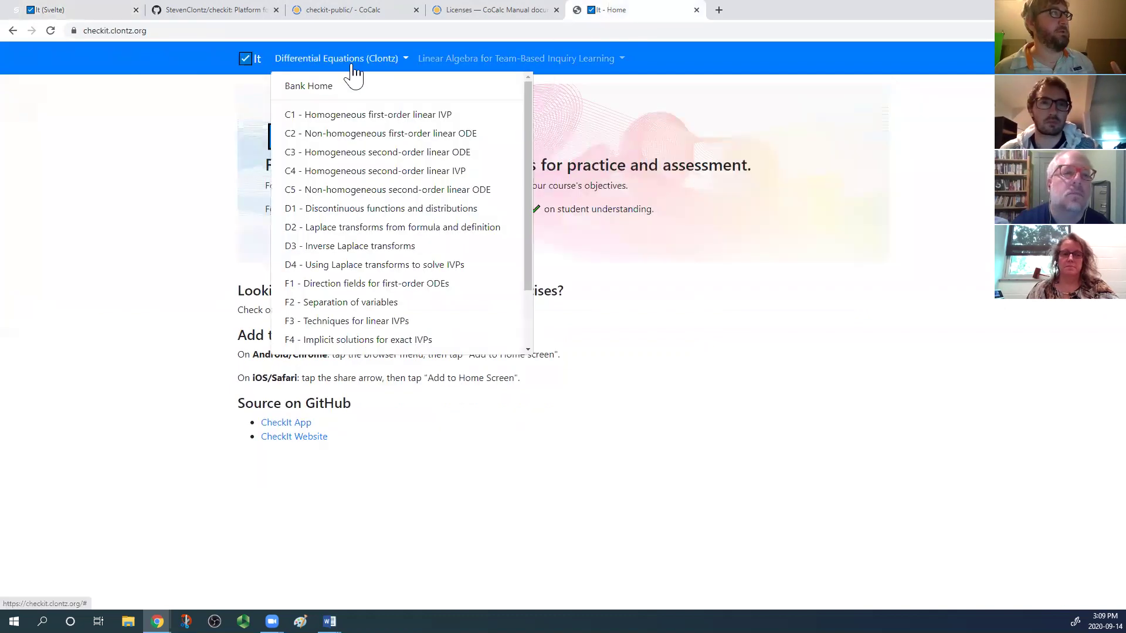
click(364, 191)
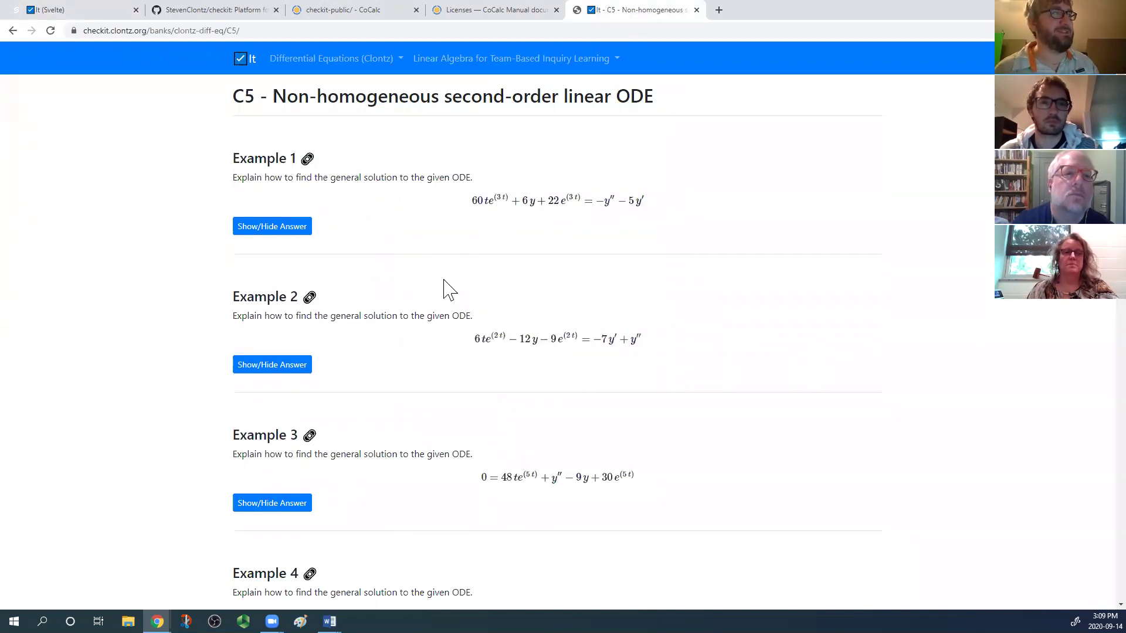
click(132, 15)
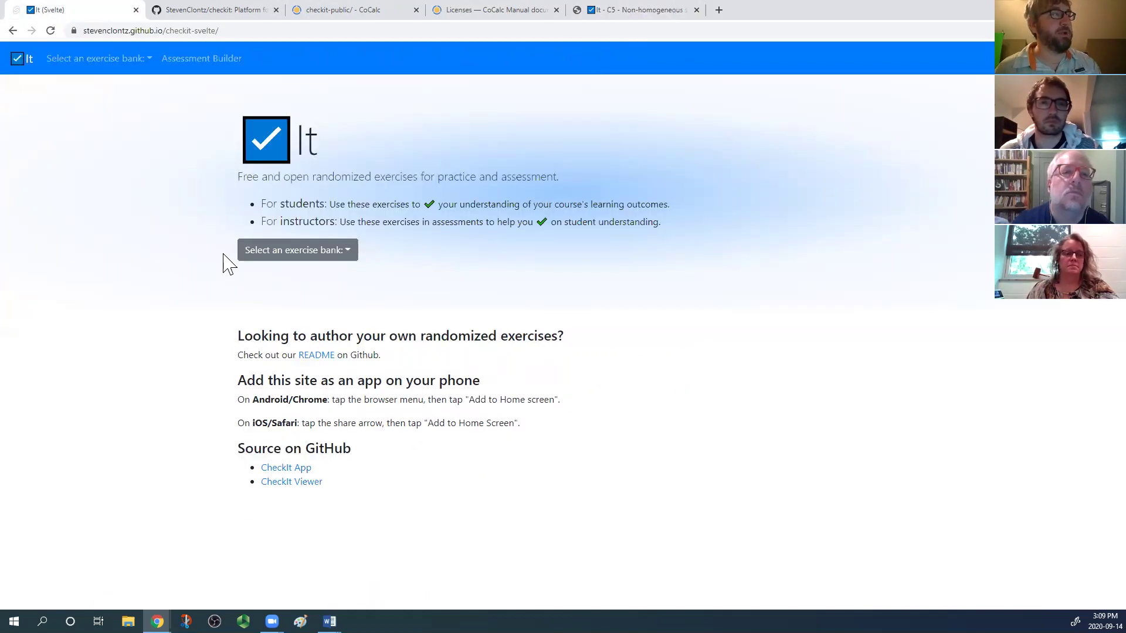
click(287, 259)
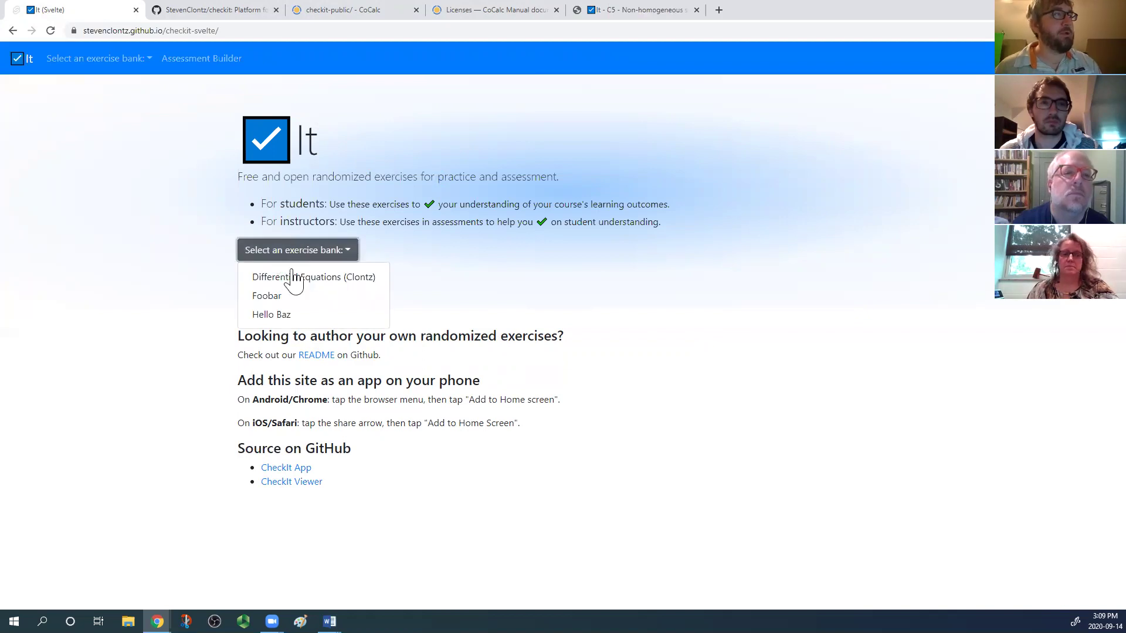
Choose the Differential Equations (Clontz) bank and browse the D2, F2, X2, C4 and F4 exercises
click(289, 277)
click(301, 131)
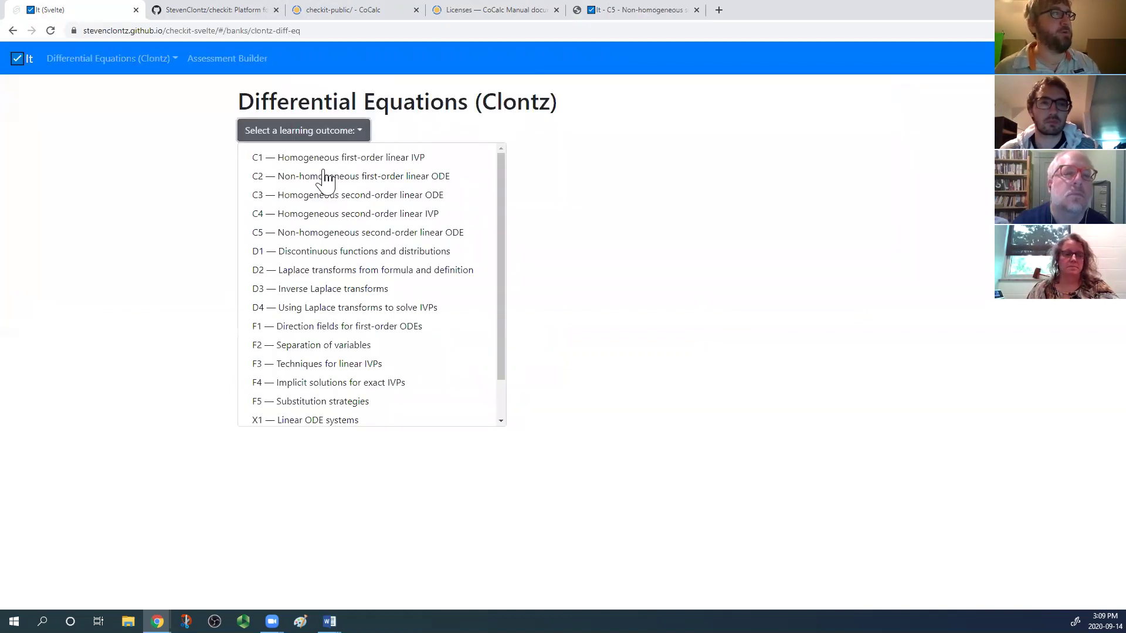
click(322, 267)
click(302, 136)
click(290, 345)
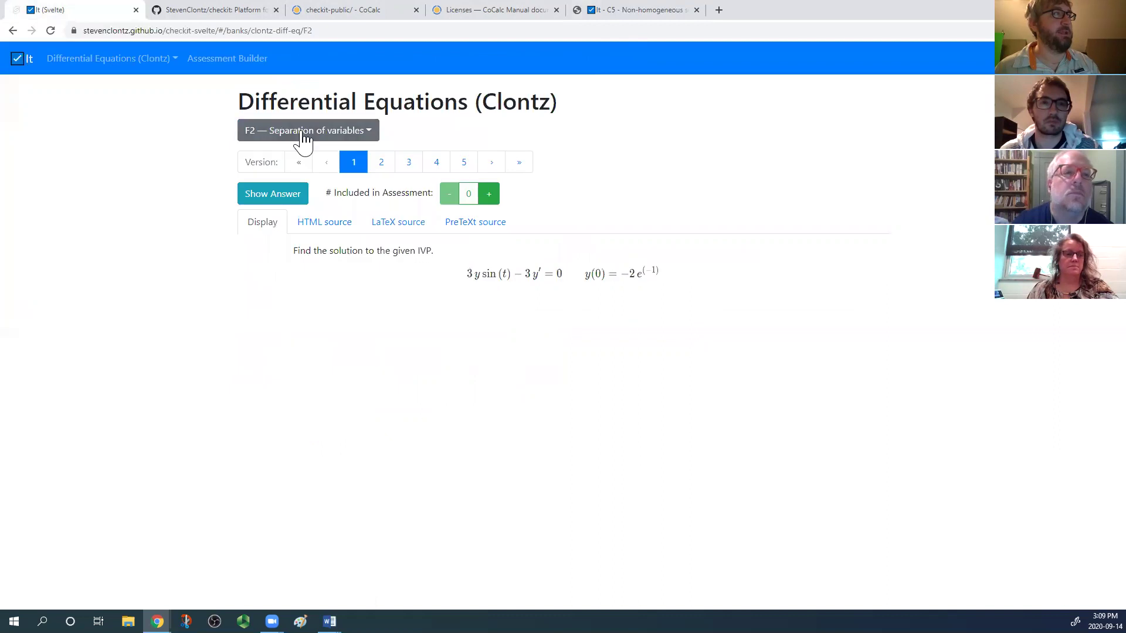
click(301, 137)
scroll(319, 378, down, 1)
click(329, 394)
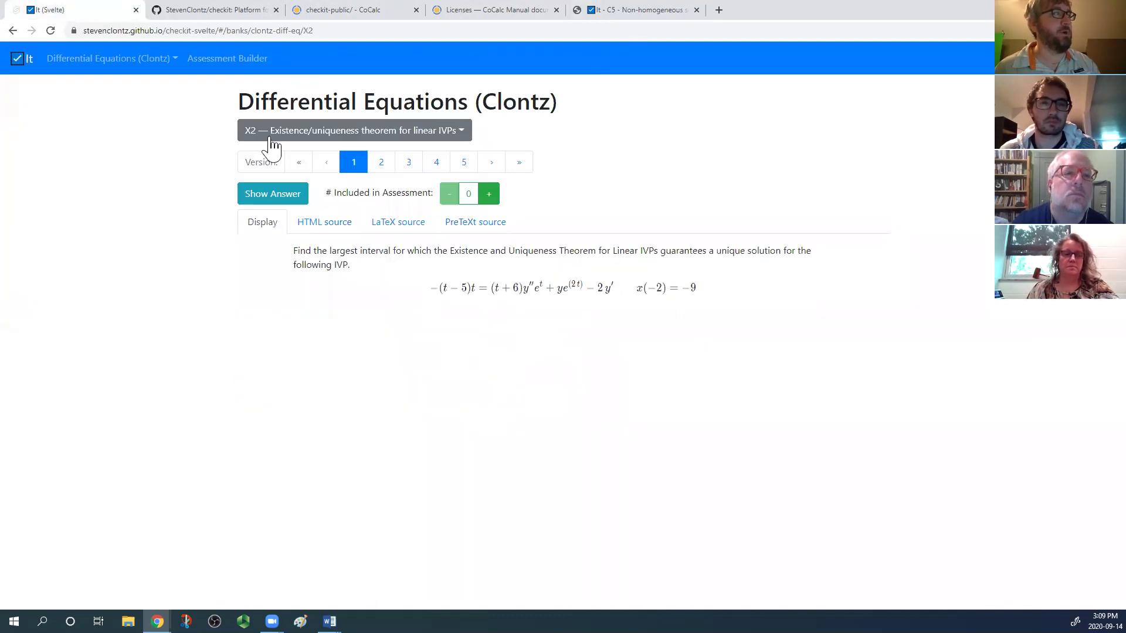
click(287, 130)
click(302, 168)
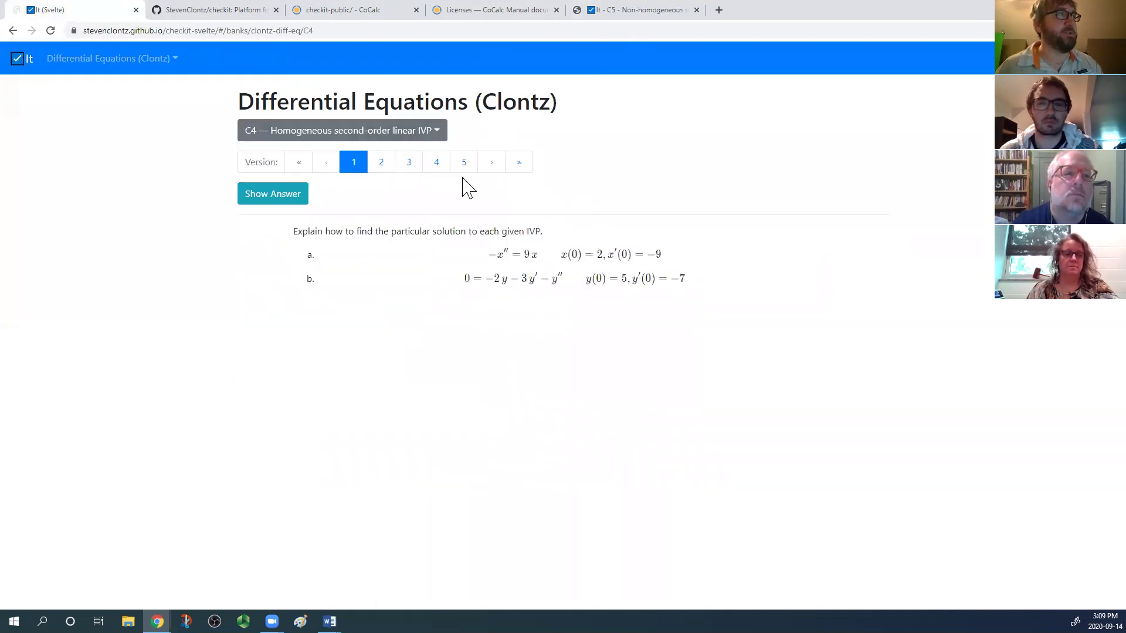
click(343, 131)
click(338, 334)
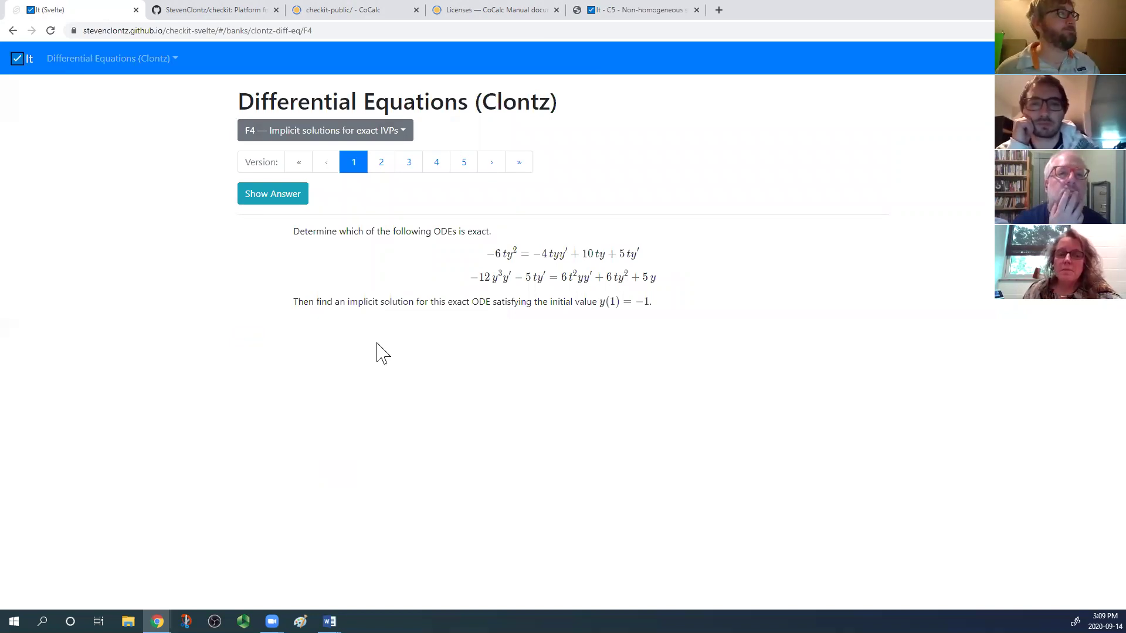
Load the D4 Using Laplace transforms to solve IVPs exercise and select its page address
click(321, 130)
click(208, 50)
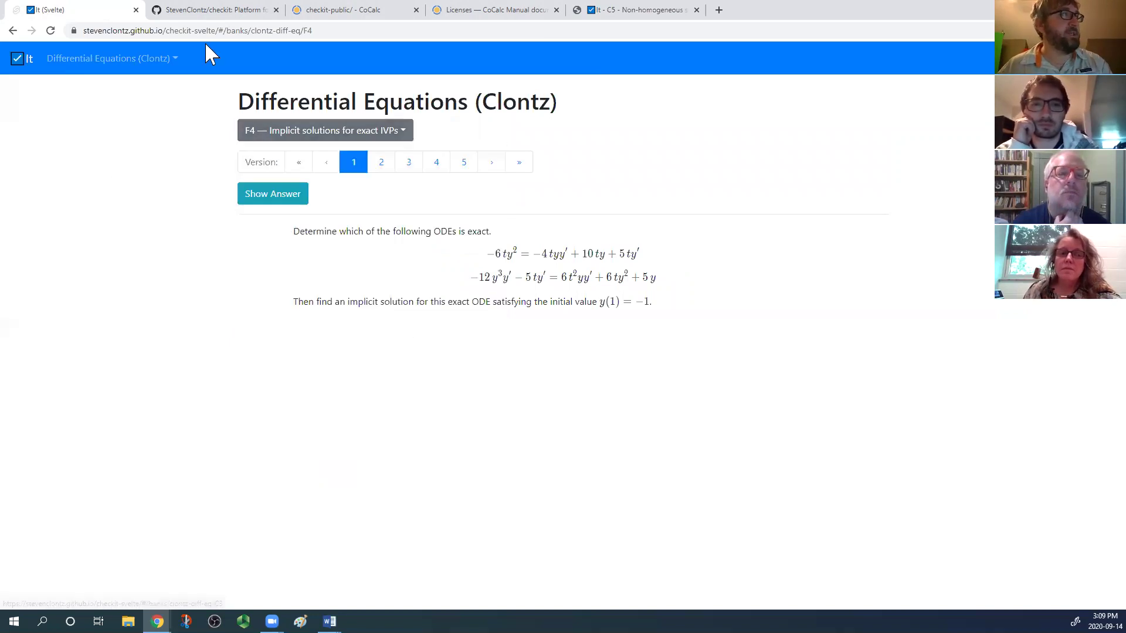
click(309, 133)
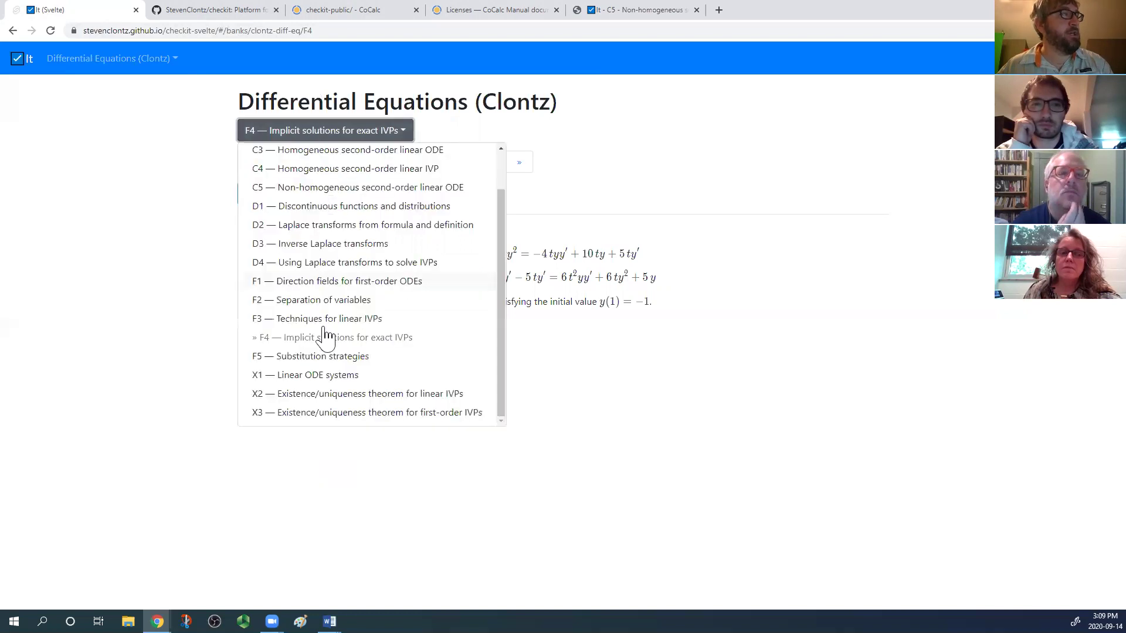
click(320, 264)
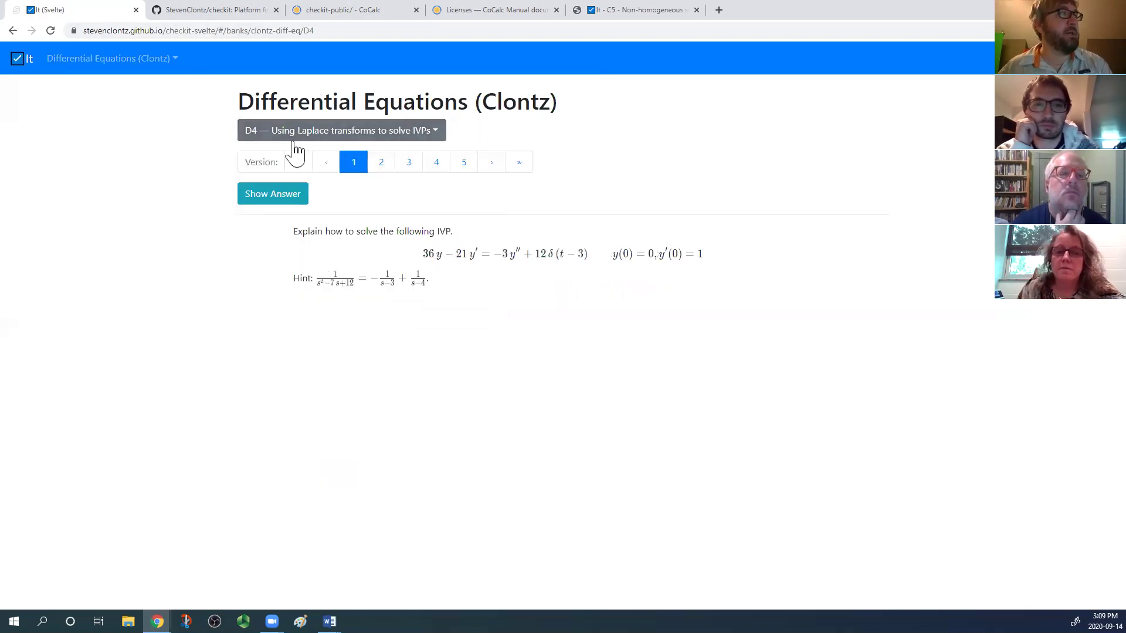
drag(315, 31, 68, 30)
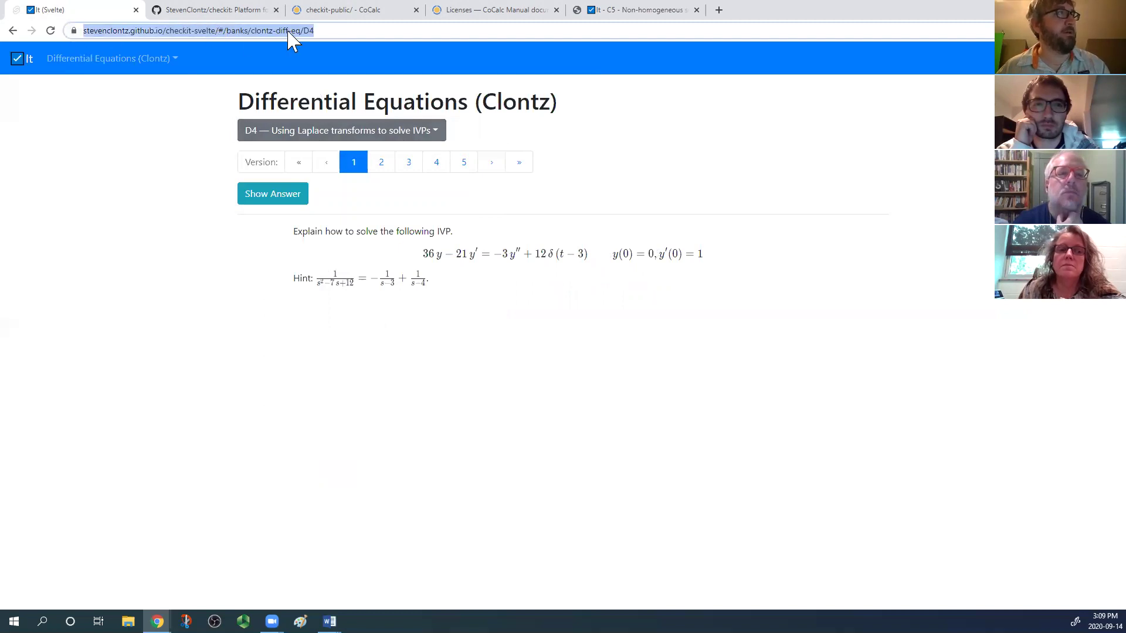
click(316, 32)
click(257, 261)
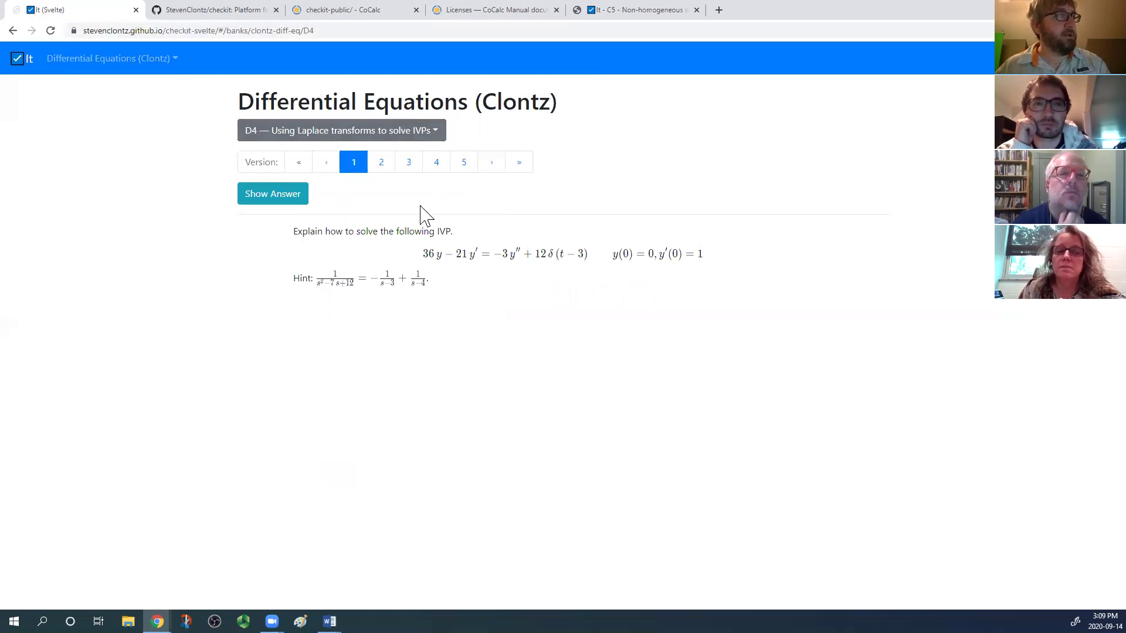
Page forward through the D4 versions to the last one, 50, and step back a few
click(492, 163)
click(492, 162)
click(492, 162)
click(492, 163)
click(492, 162)
click(492, 163)
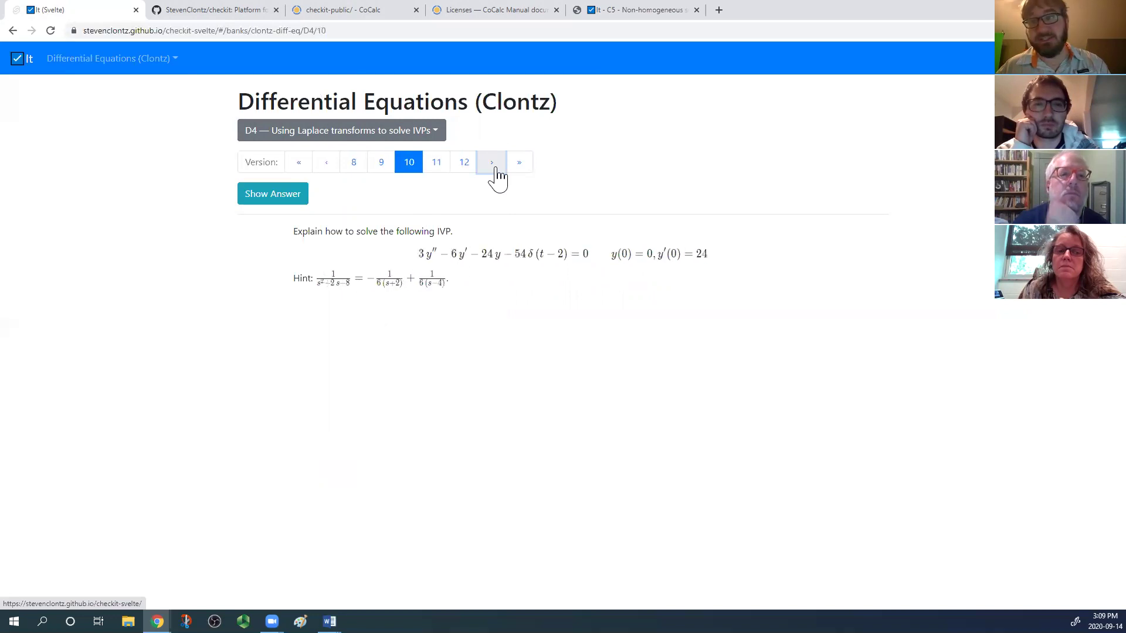
click(492, 162)
click(492, 163)
click(495, 168)
click(495, 167)
click(495, 167)
click(495, 167)
click(495, 168)
click(495, 167)
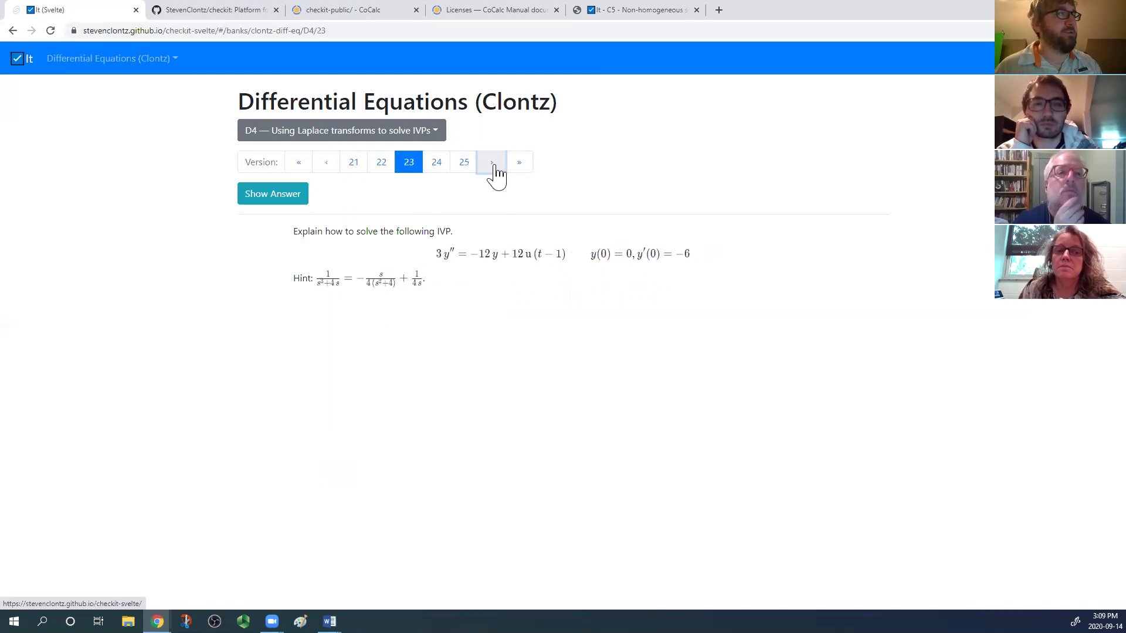
click(494, 167)
click(494, 167)
click(494, 167)
click(495, 166)
click(494, 167)
click(520, 163)
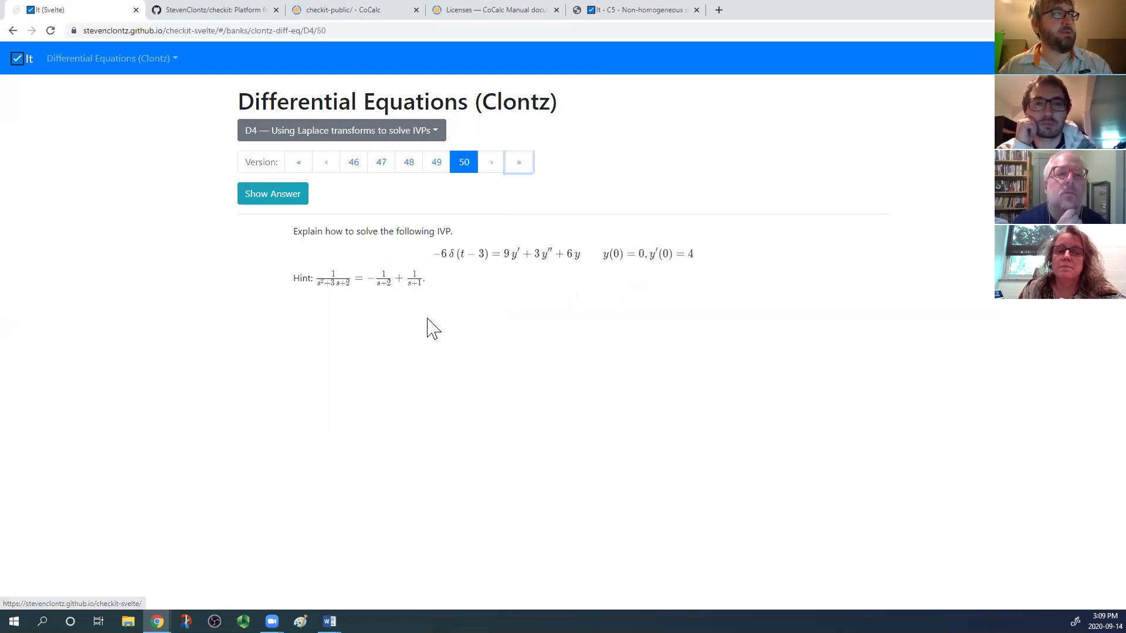
key(Left)
key(Left)
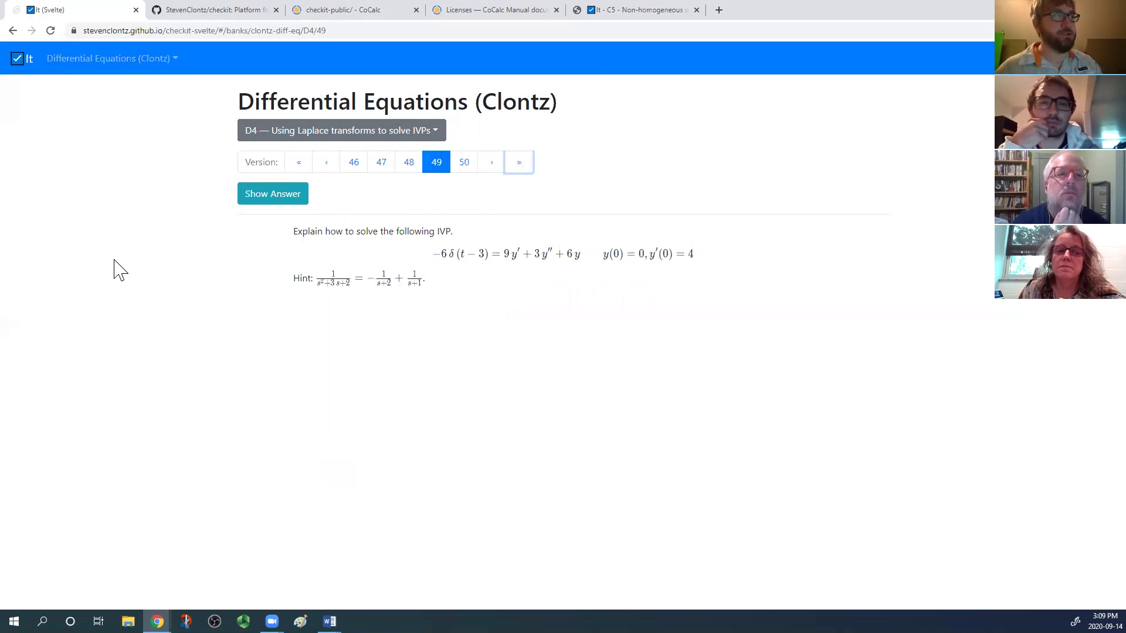
key(Left)
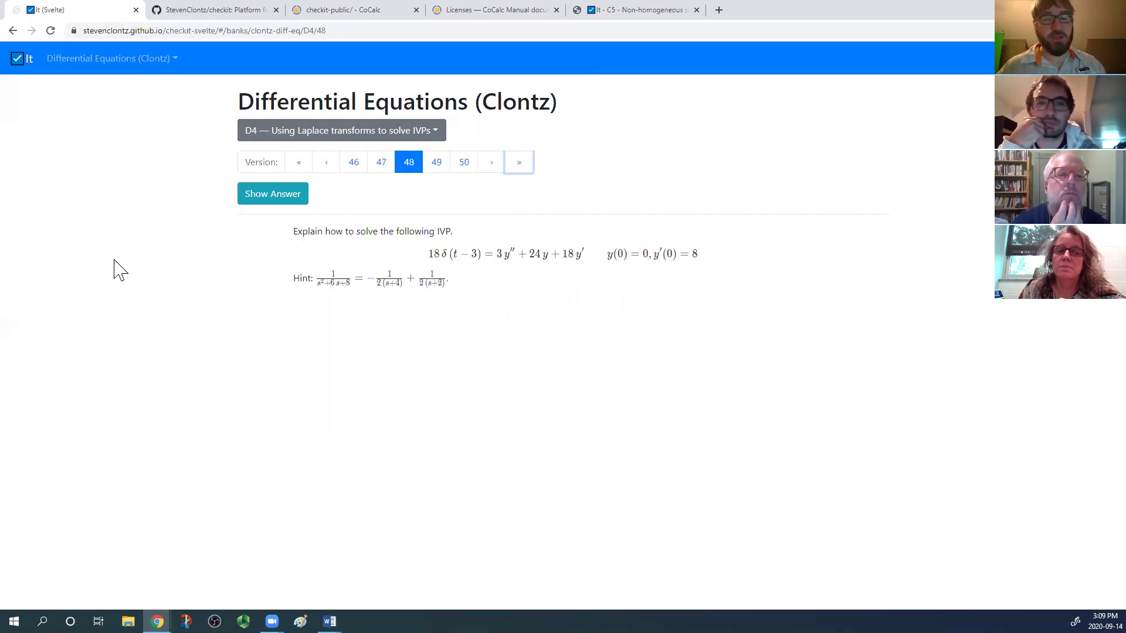
key(Down)
key(Up)
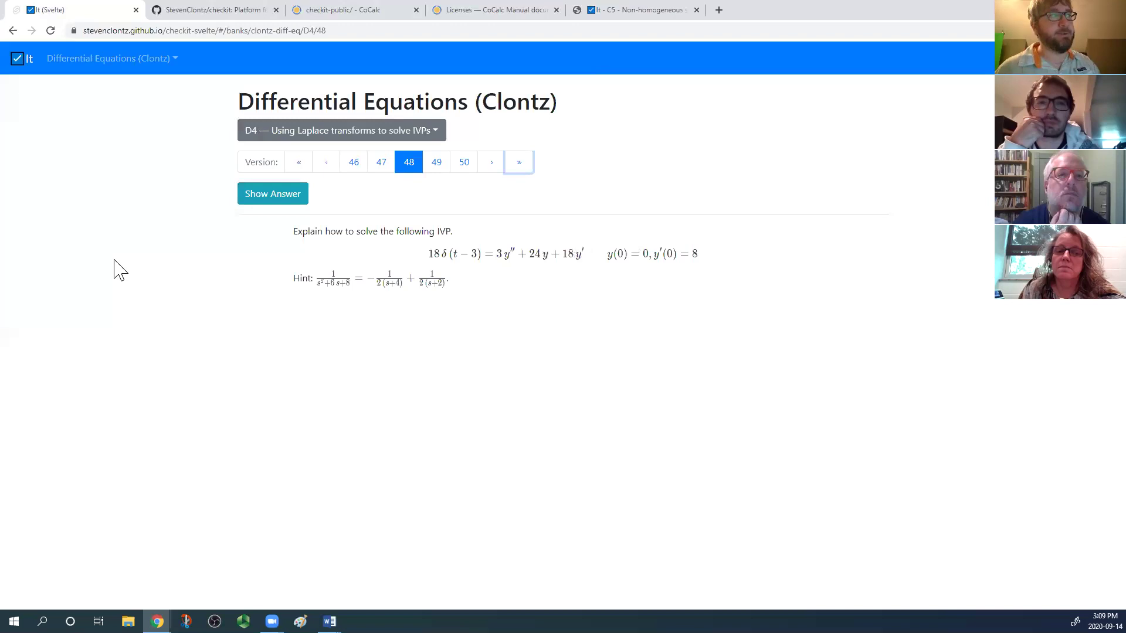
Reveal the worked answer for D4 version 48
click(269, 200)
key(Up)
click(251, 197)
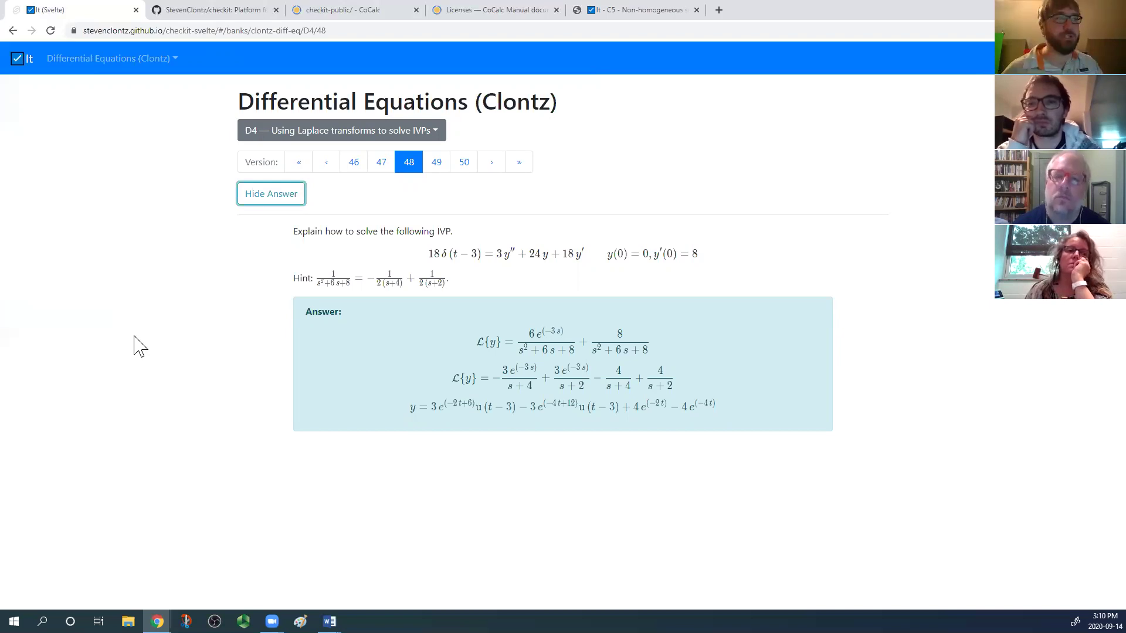
Return to D4 version 1, then bring up the C5 examples tab
click(327, 163)
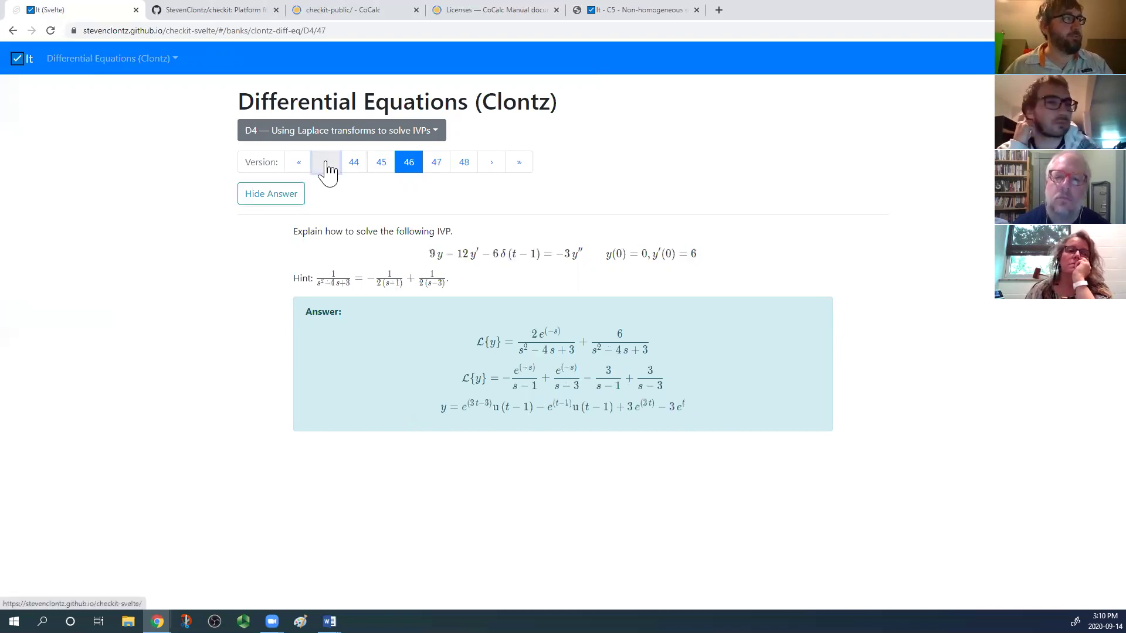
click(326, 164)
click(326, 163)
click(326, 163)
click(326, 167)
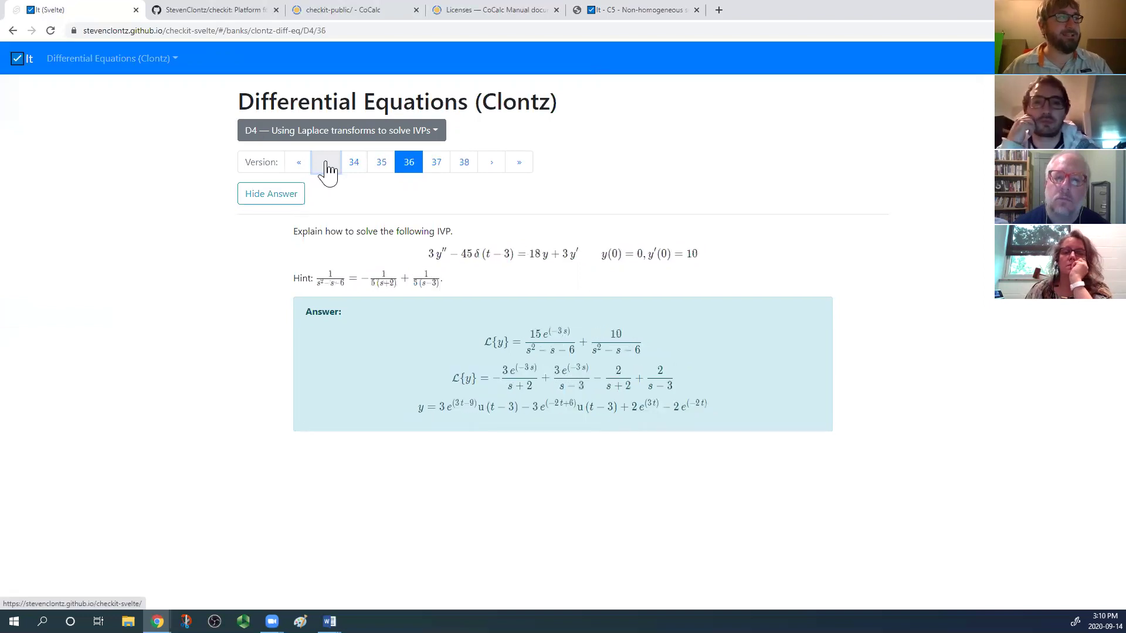
click(303, 167)
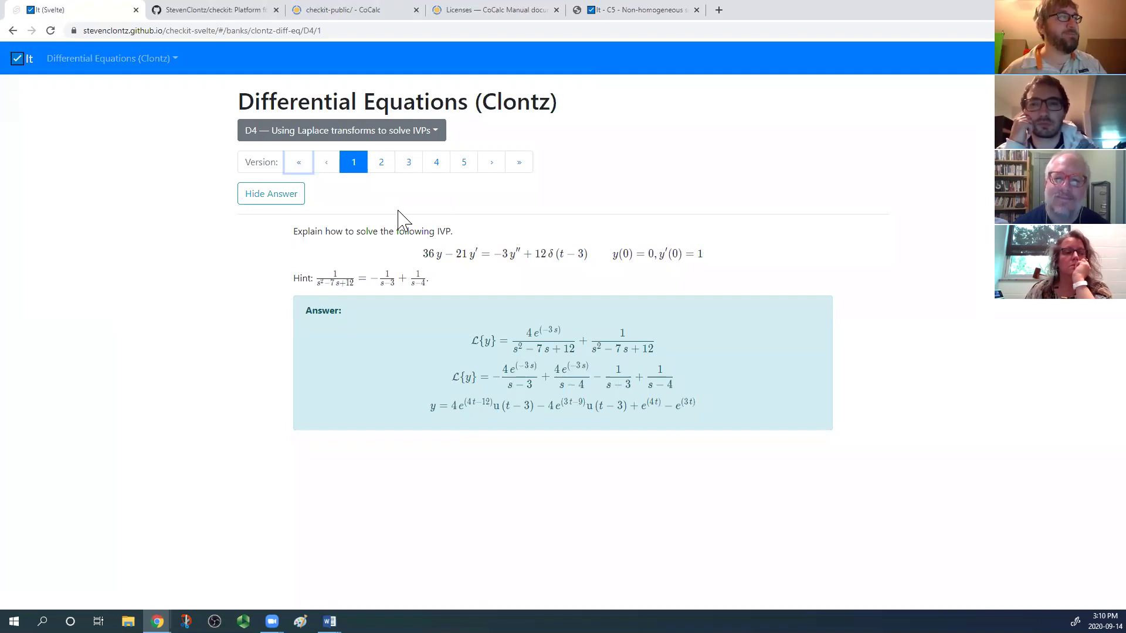
click(455, 208)
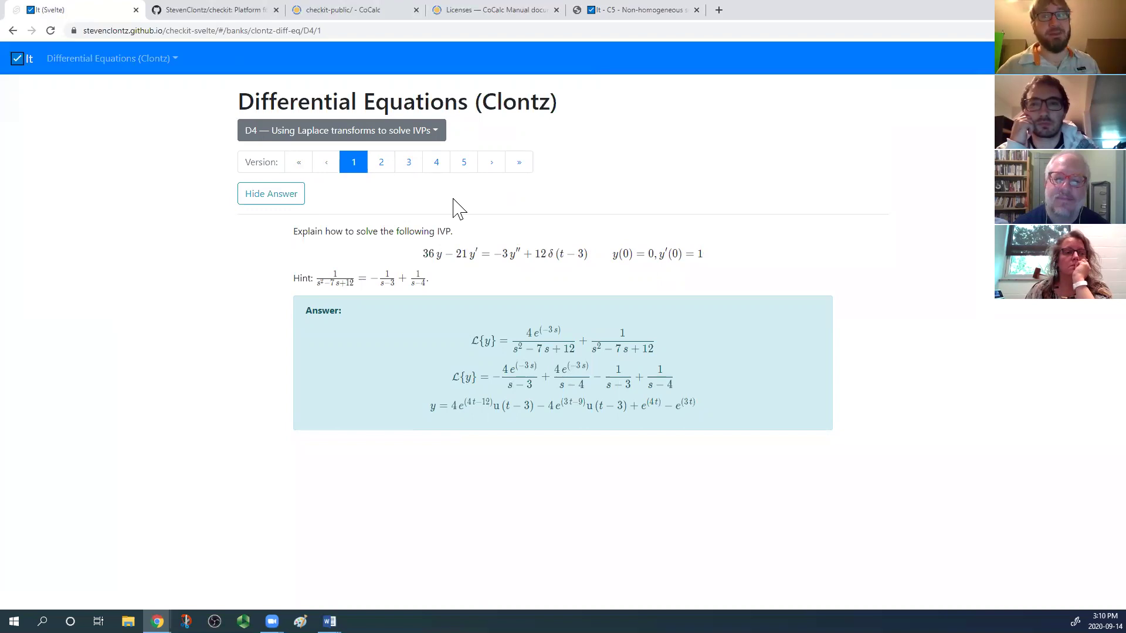
click(519, 162)
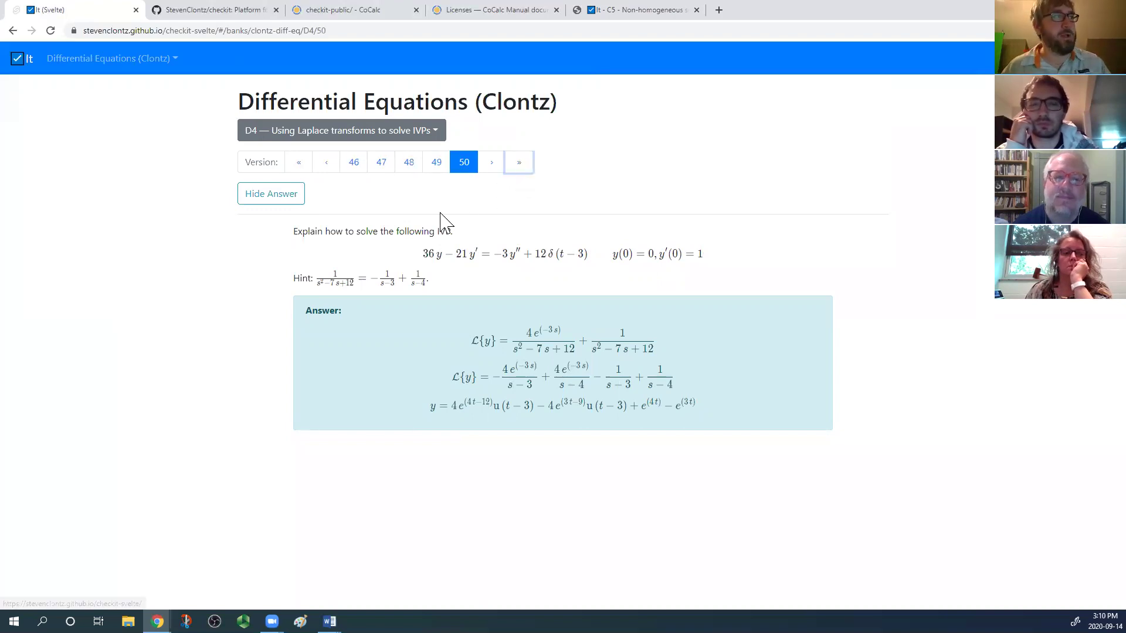
click(298, 162)
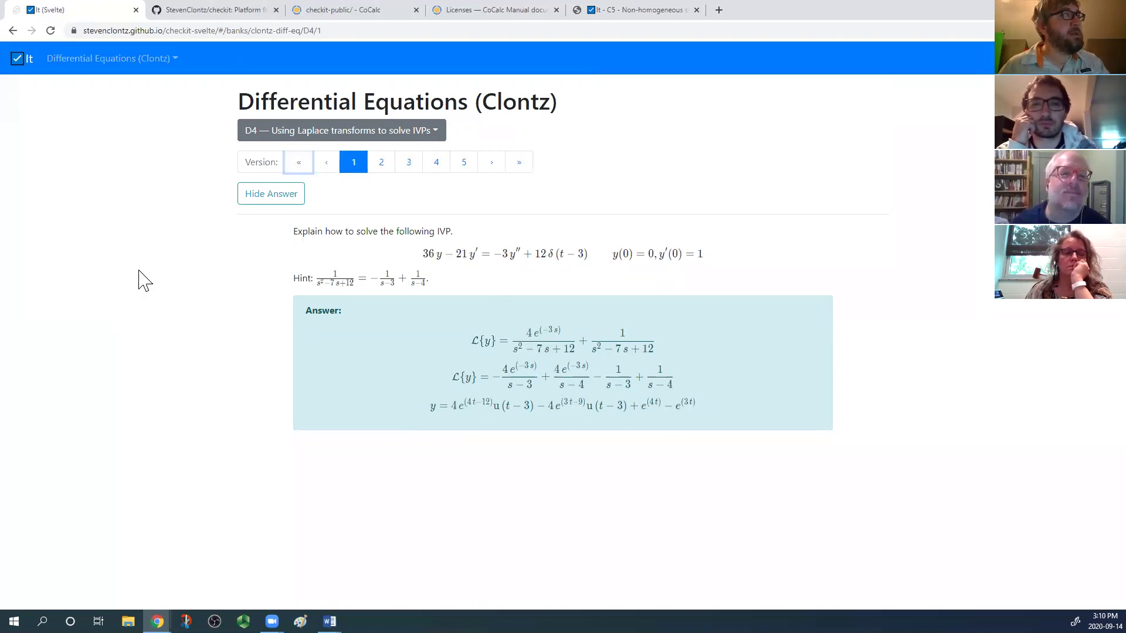
click(627, 10)
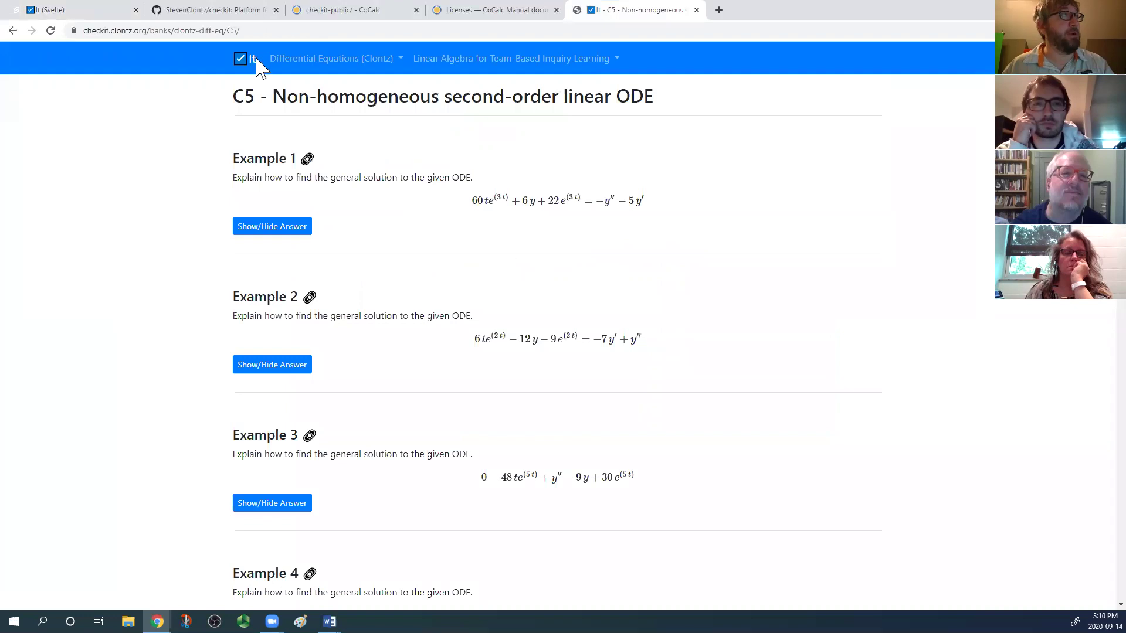
Return to the D4 exercise page and look through the D1 and D2 outcomes
click(64, 10)
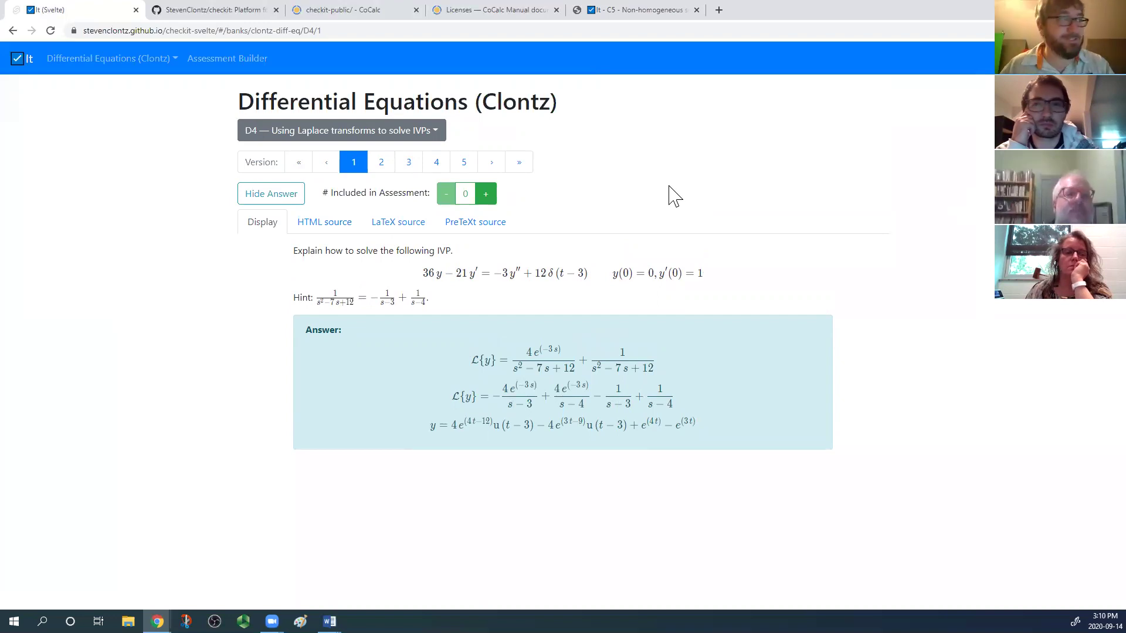
click(394, 140)
scroll(405, 264, up, 2)
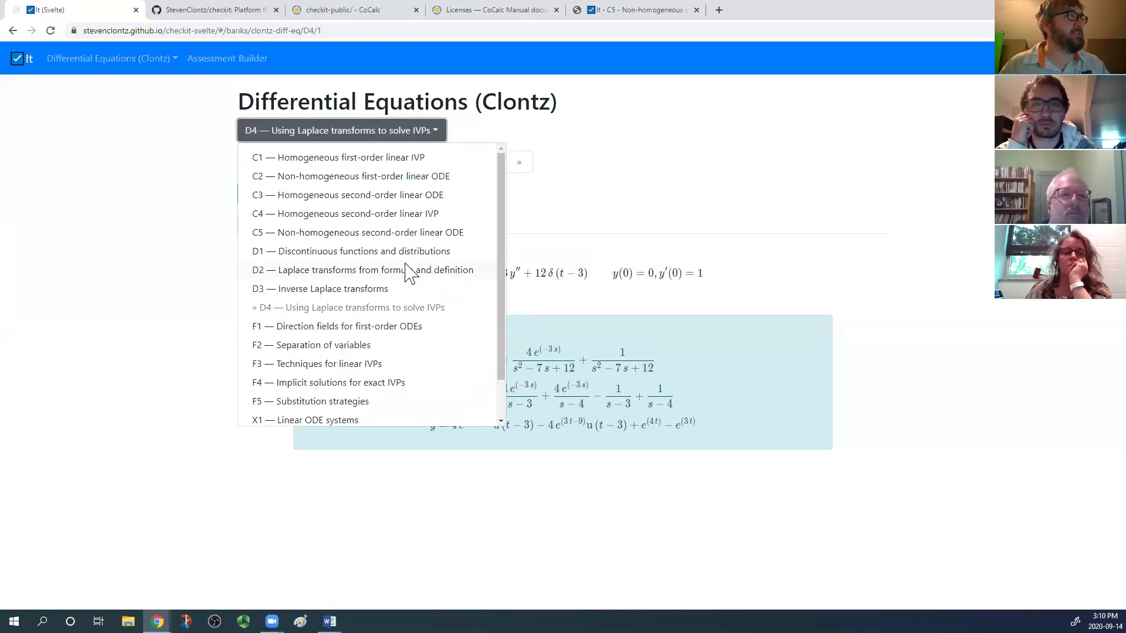
scroll(340, 346, down, 1)
scroll(328, 305, up, 1)
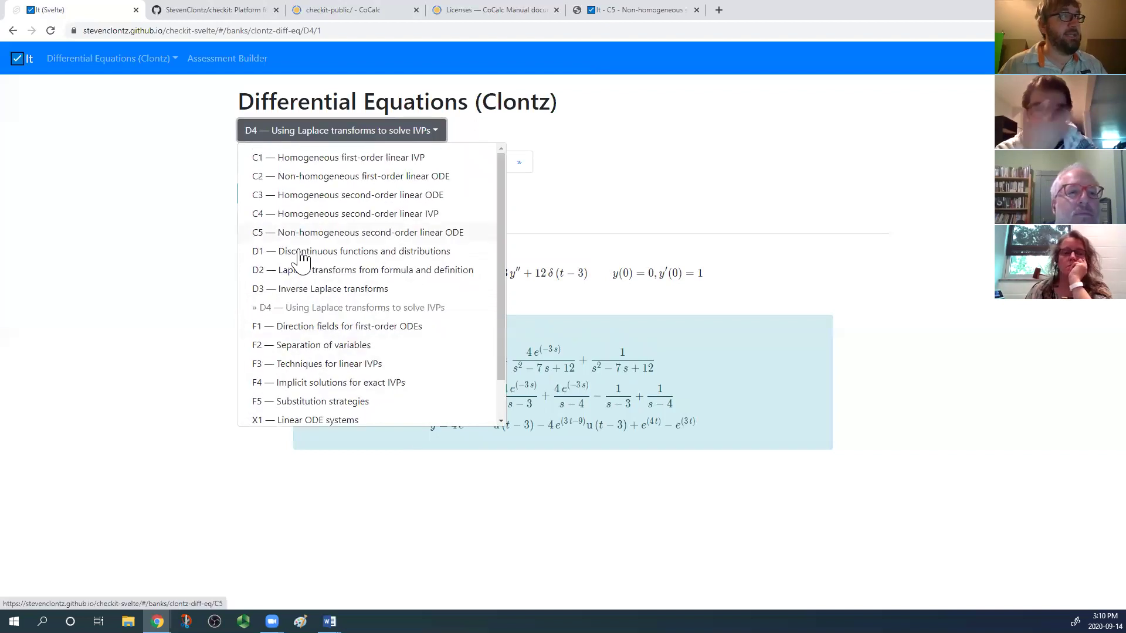
click(297, 253)
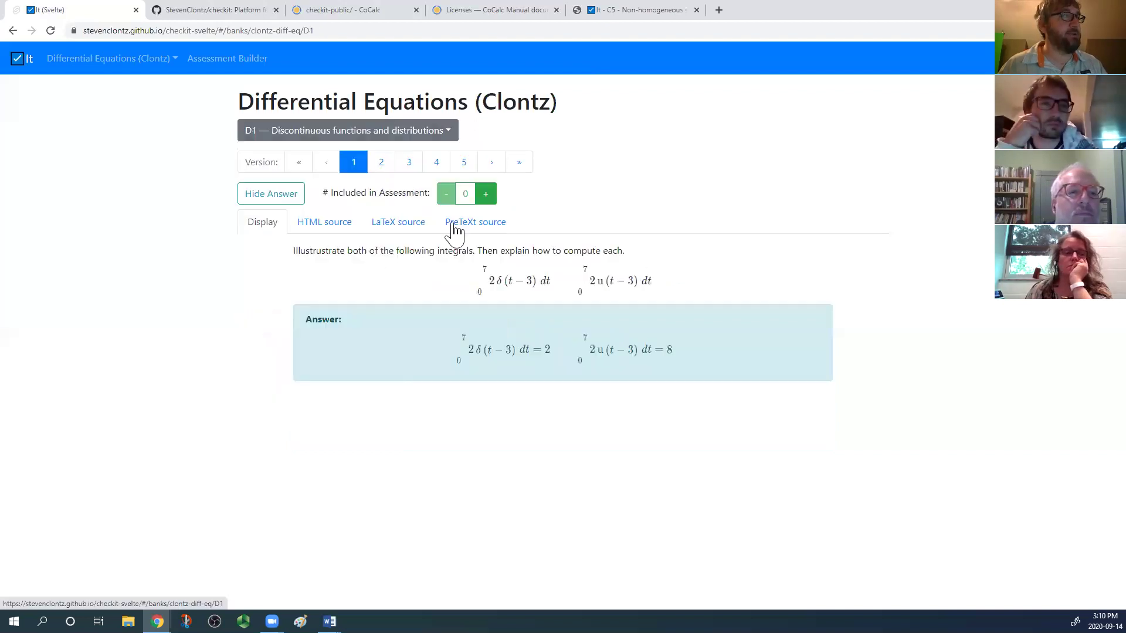
click(369, 133)
click(352, 271)
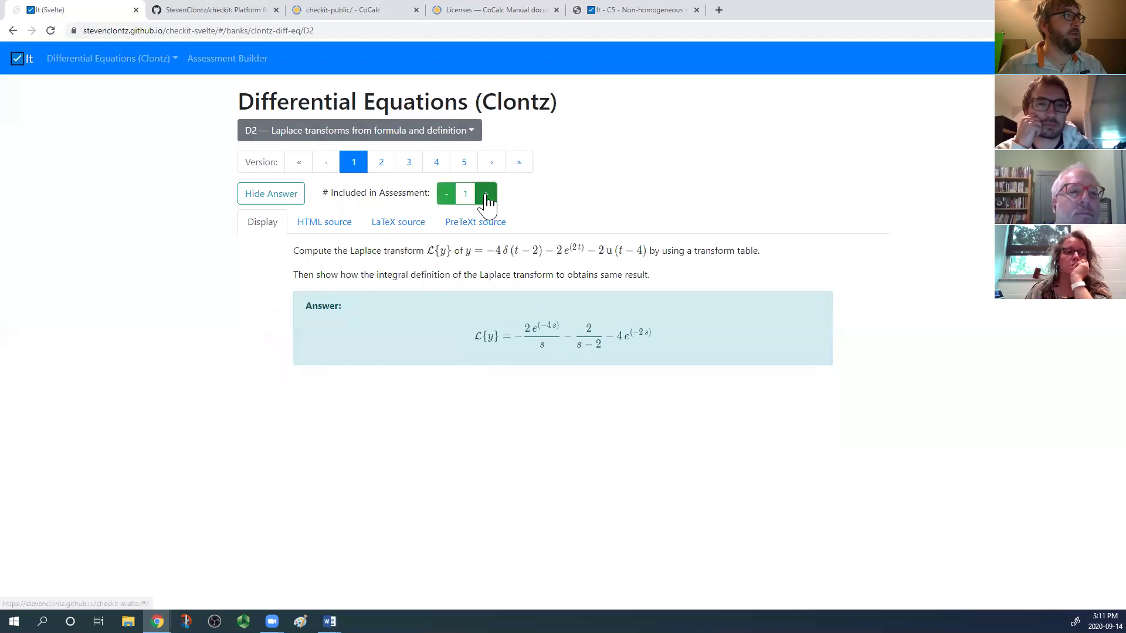
Add one D3 Inverse Laplace transforms and one D4 Laplace IVP exercise to the assessment
click(404, 135)
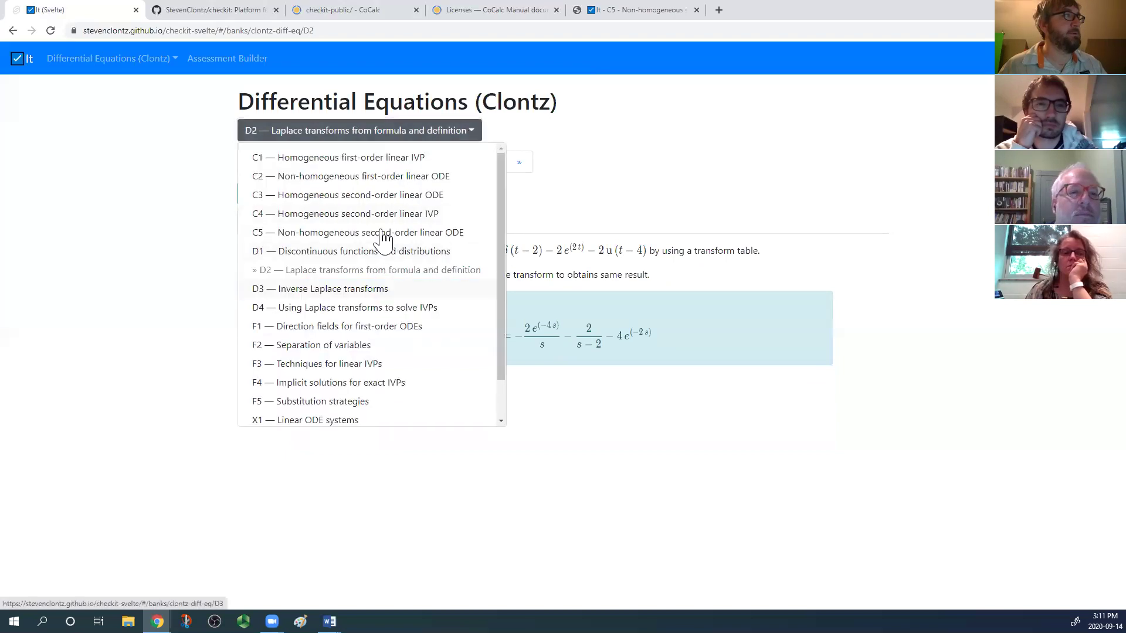
click(380, 289)
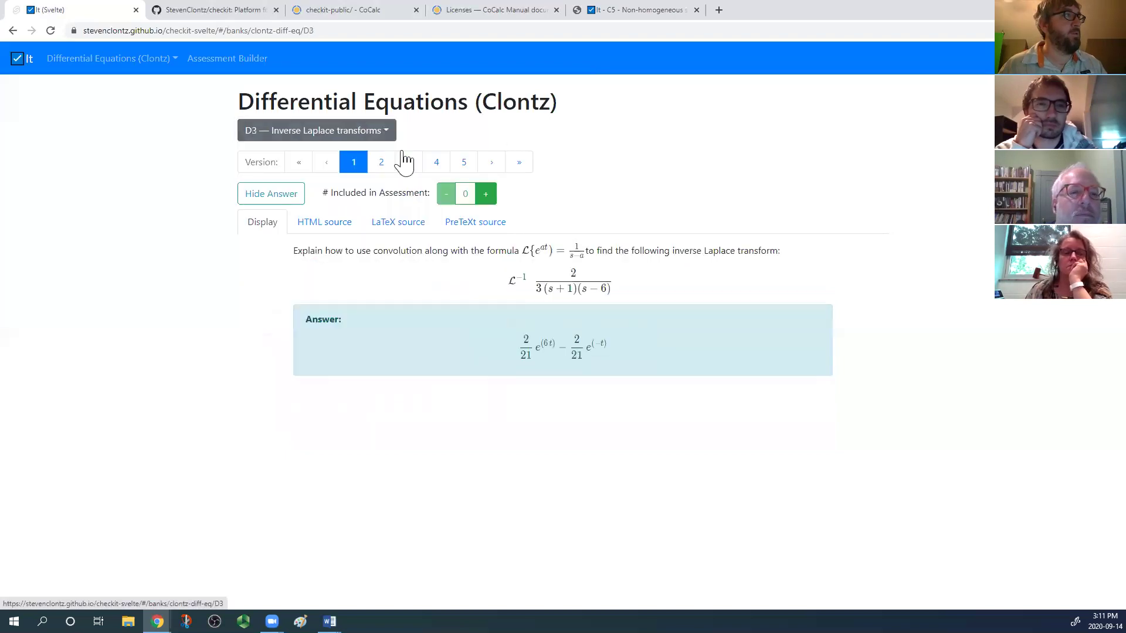
click(483, 198)
click(351, 139)
click(368, 308)
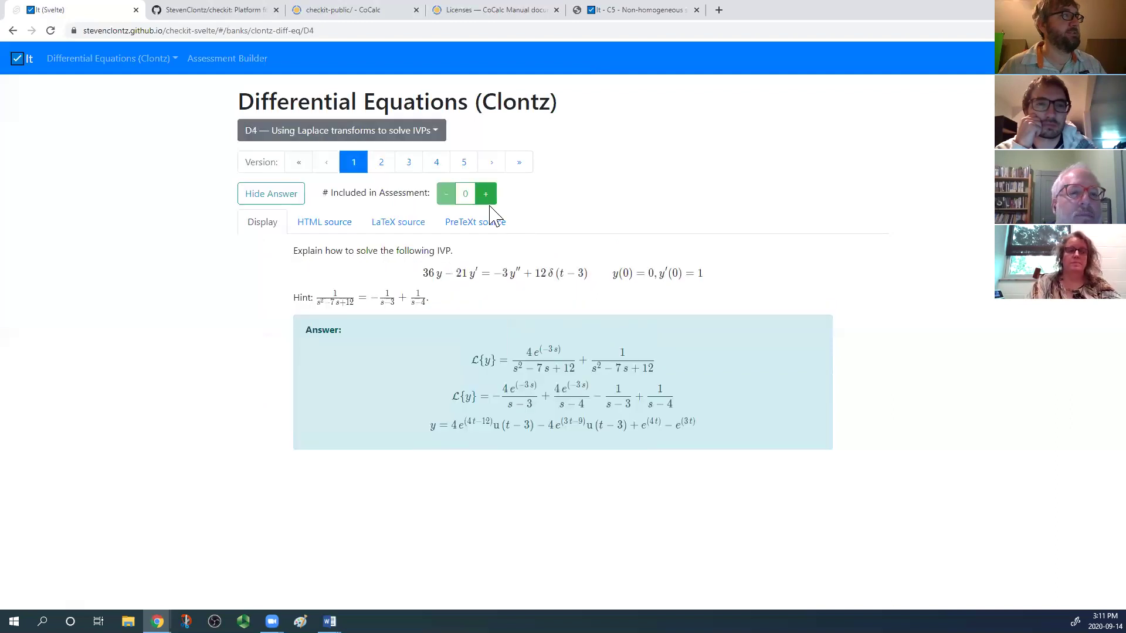
click(485, 199)
Add a second D1 Discontinuous functions exercise and bring up the Assessment Builder
click(360, 130)
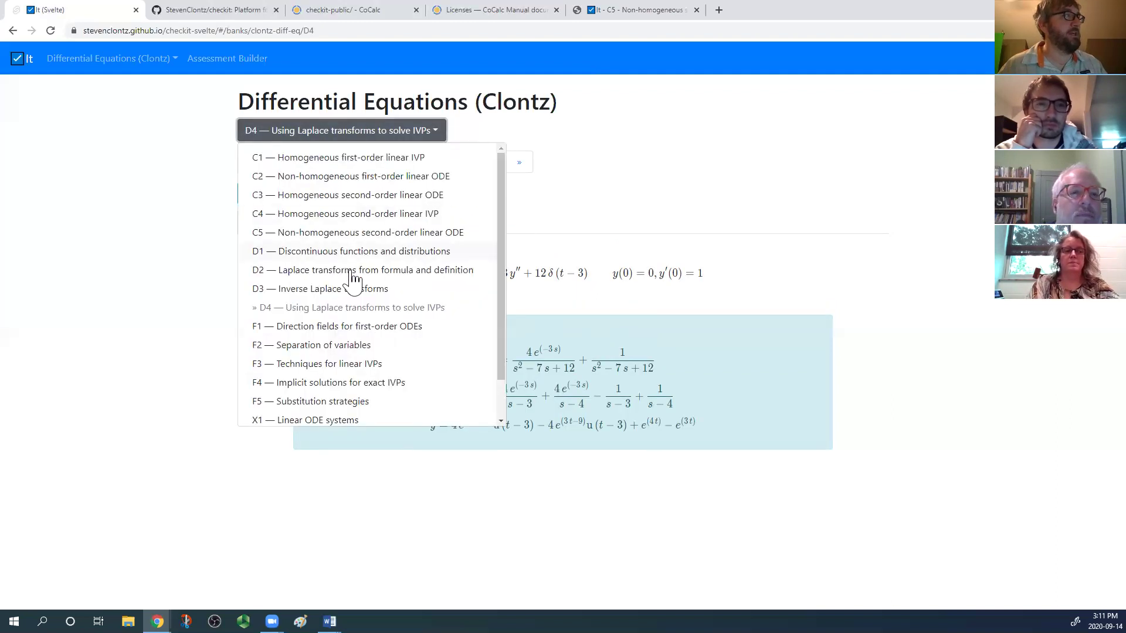
click(352, 245)
click(485, 195)
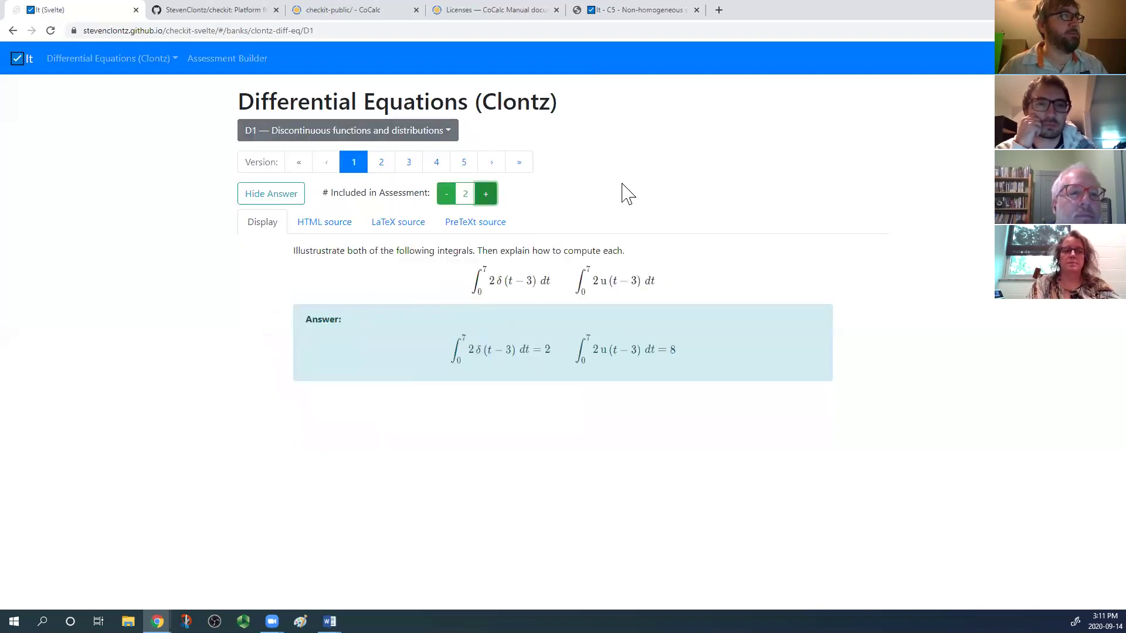
click(211, 58)
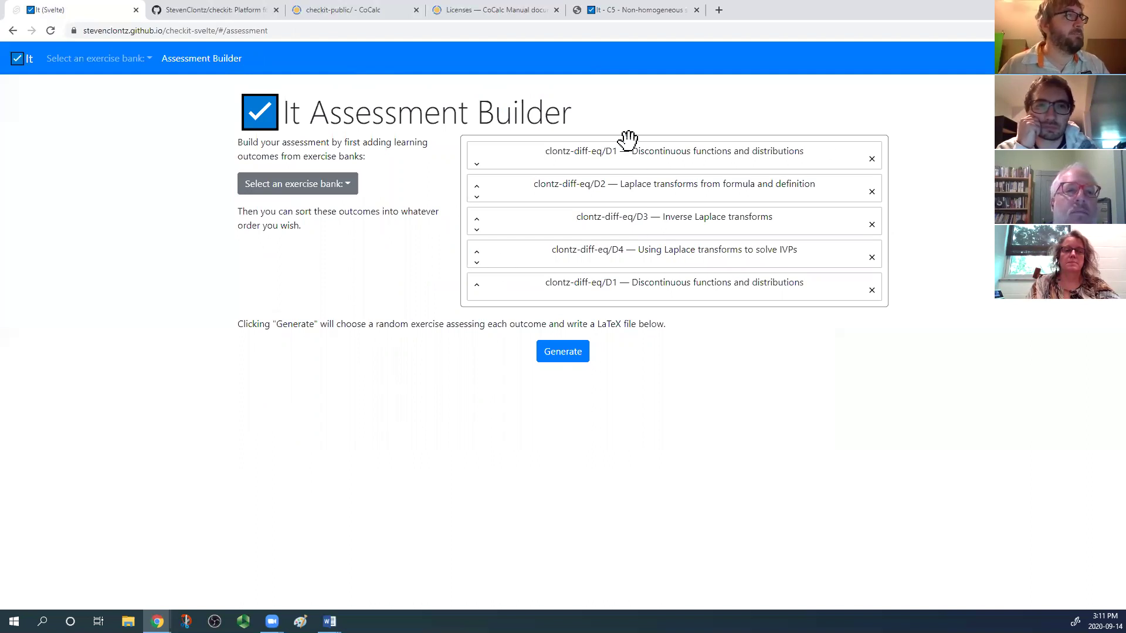
Move the second D1 outcome into second place and generate the LaTeX exam with preview
drag(648, 289, 649, 182)
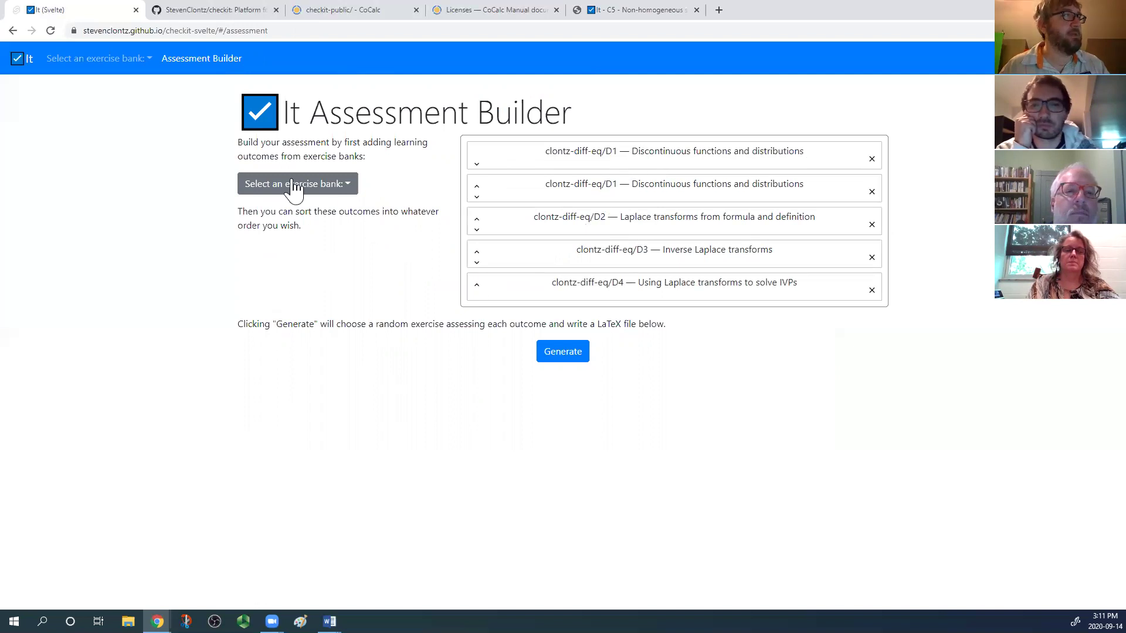
mouse_move(649, 244)
mouse_down()
mouse_move(634, 219)
mouse_move(636, 261)
mouse_up()
click(563, 353)
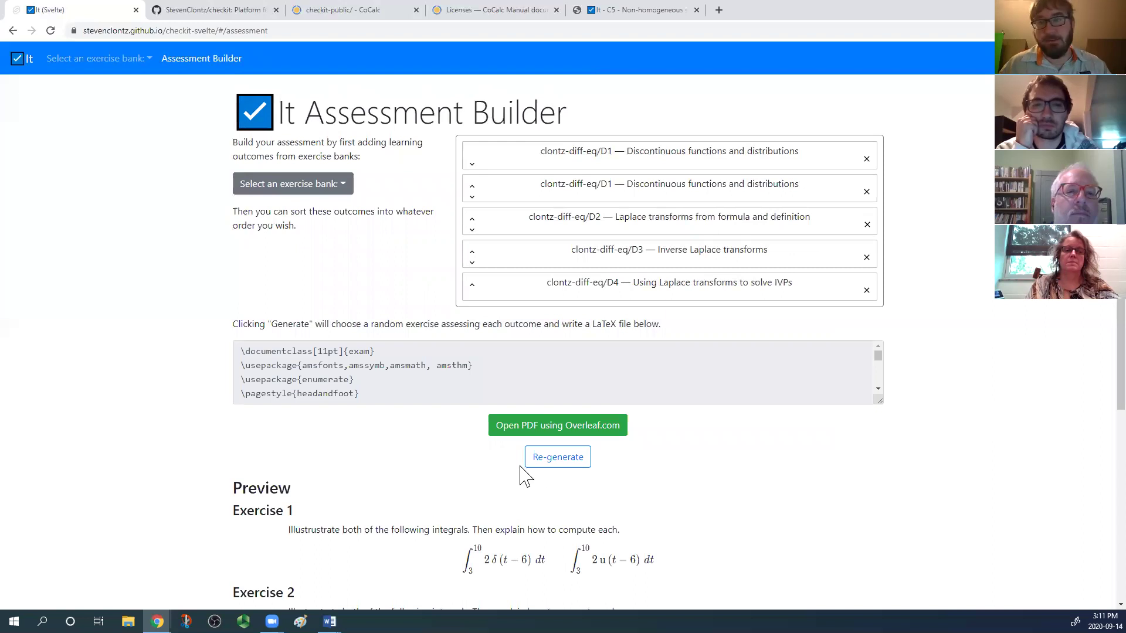
scroll(333, 472, down, 5)
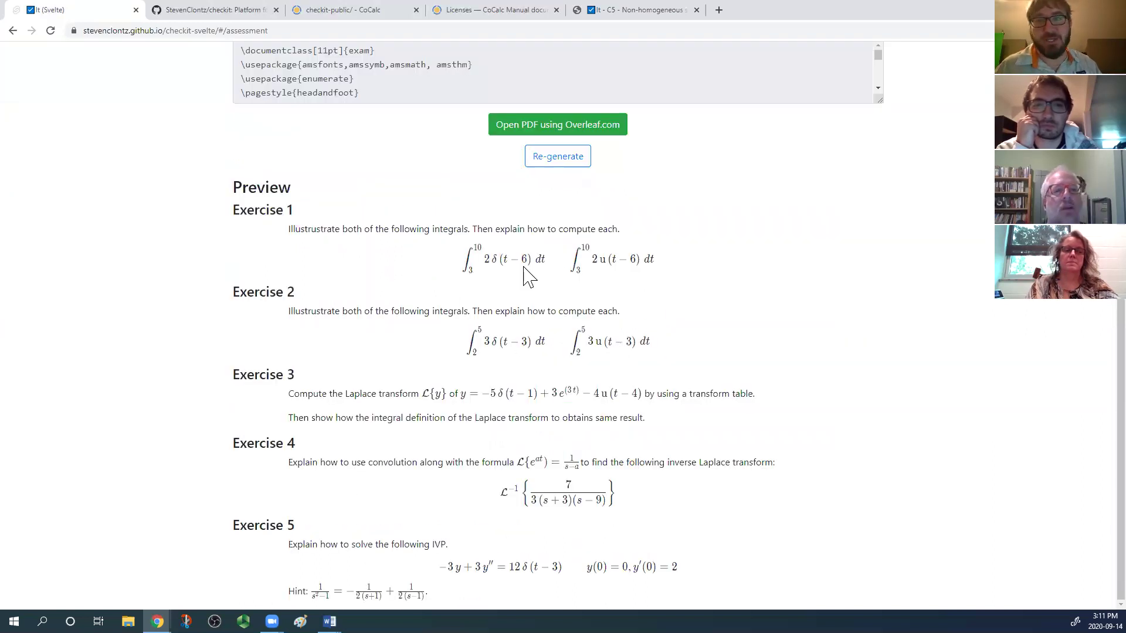
scroll(410, 287, up, 2)
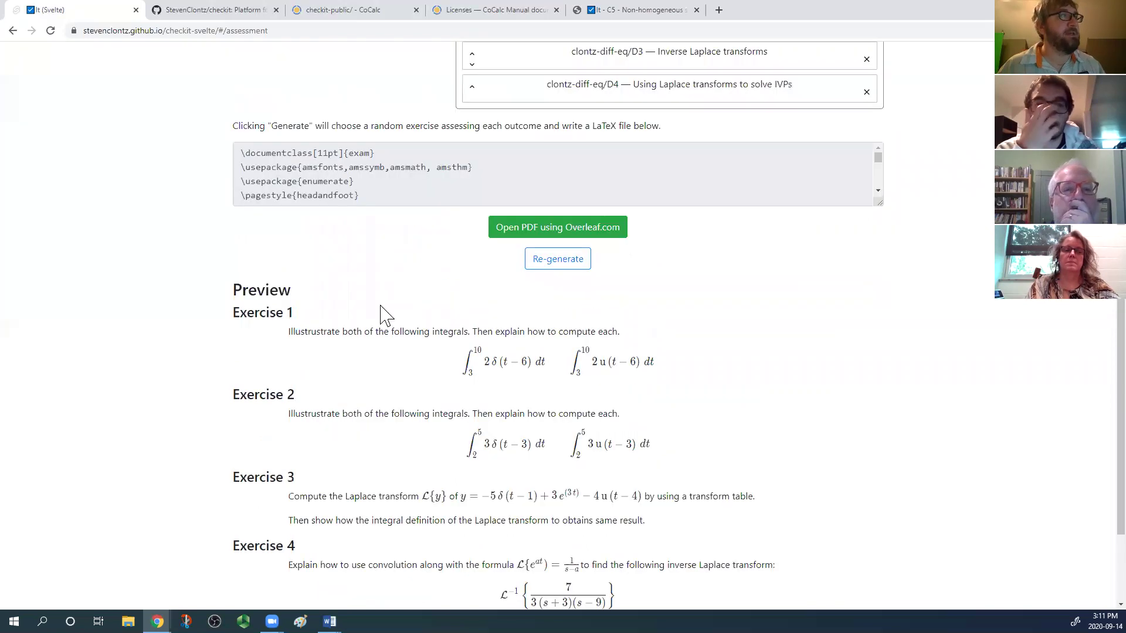
Select all of the generated LaTeX source in the text box
triple_click(367, 201)
click(355, 192)
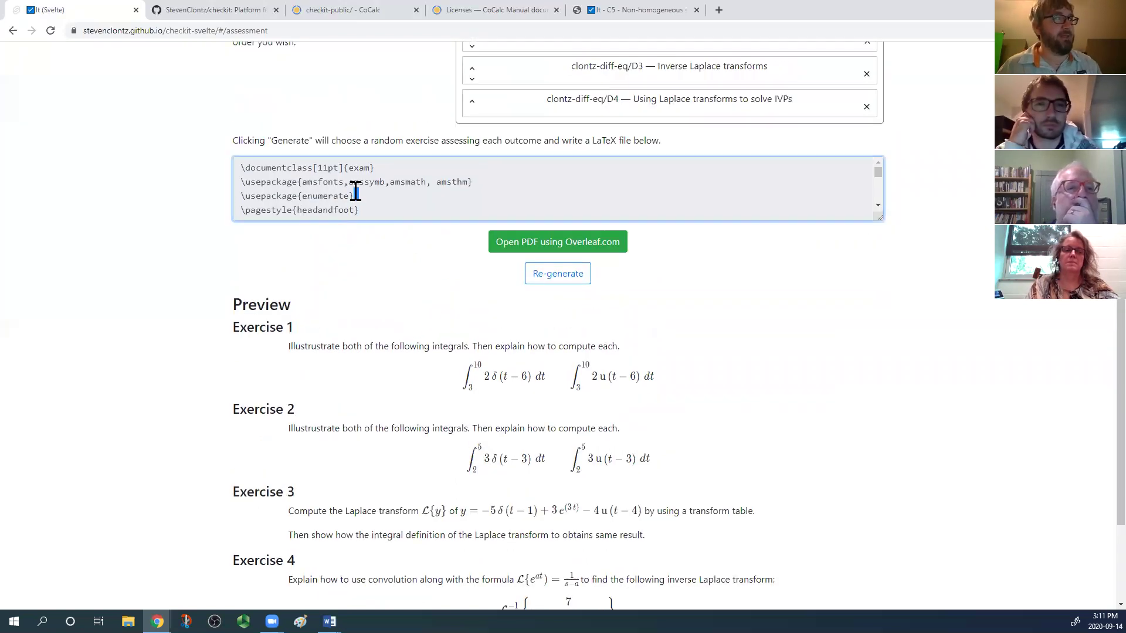
key(ctrl+a)
click(354, 193)
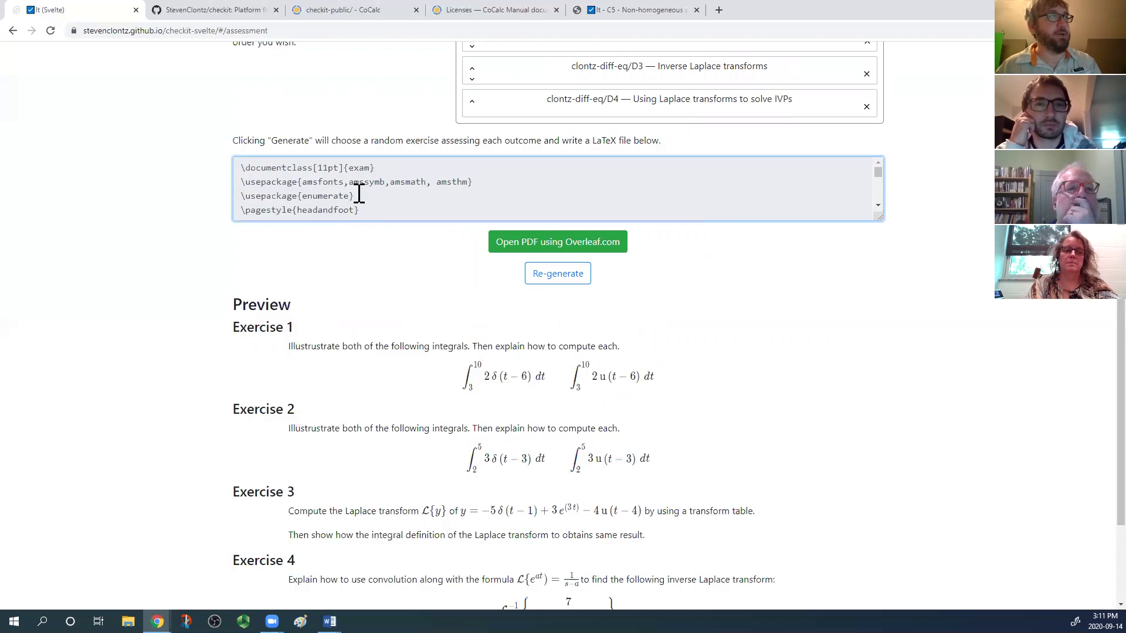
key(ctrl+a)
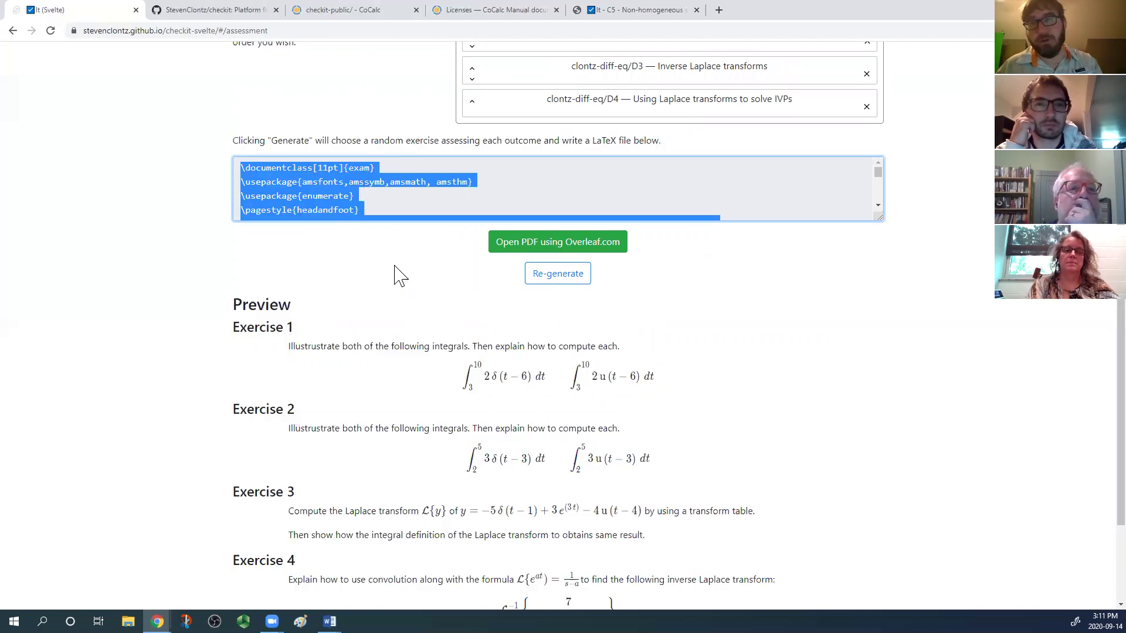
Send the exam to Overleaf, review the compiled CheckIt Assessment PDF, and return to CheckIt
click(544, 245)
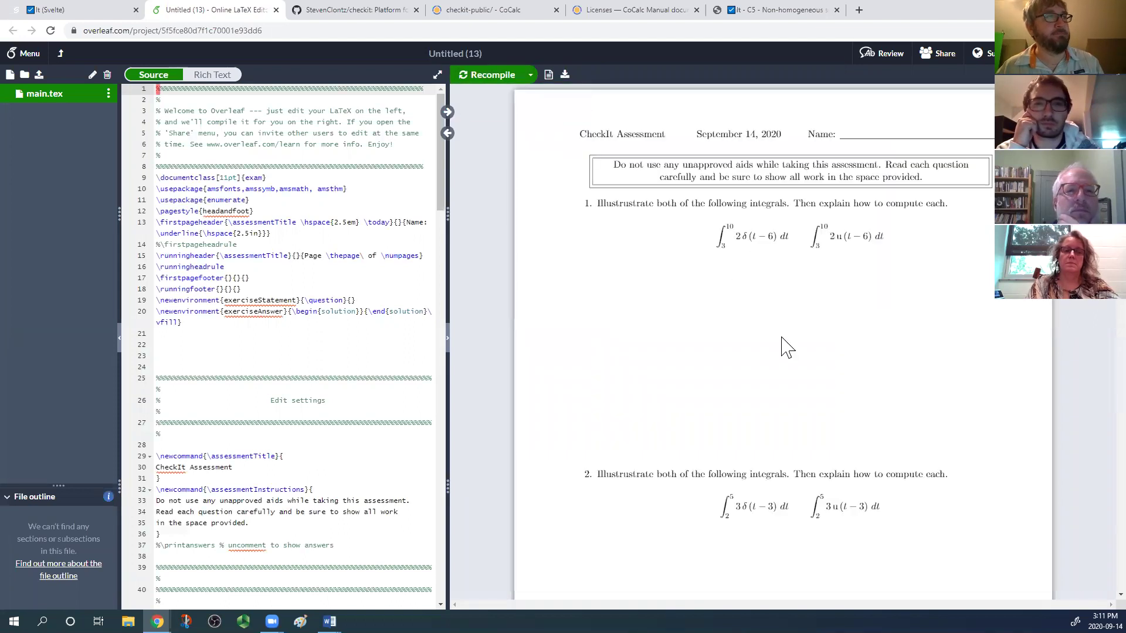
scroll(774, 346, down, 10)
scroll(771, 358, up, 10)
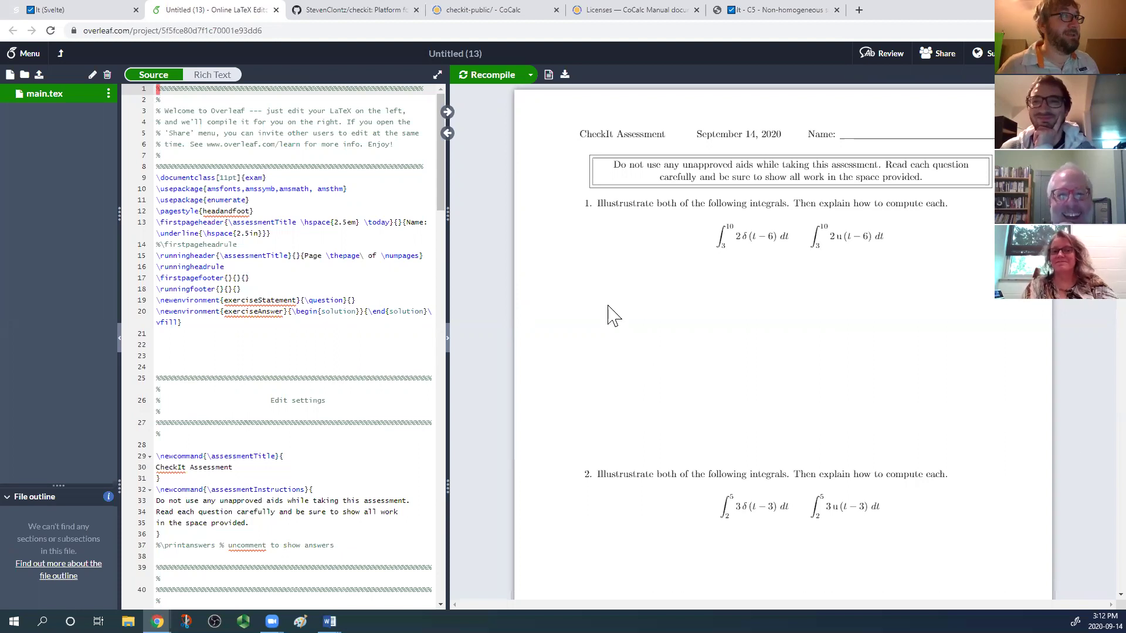
click(91, 10)
scroll(223, 199, up, 3)
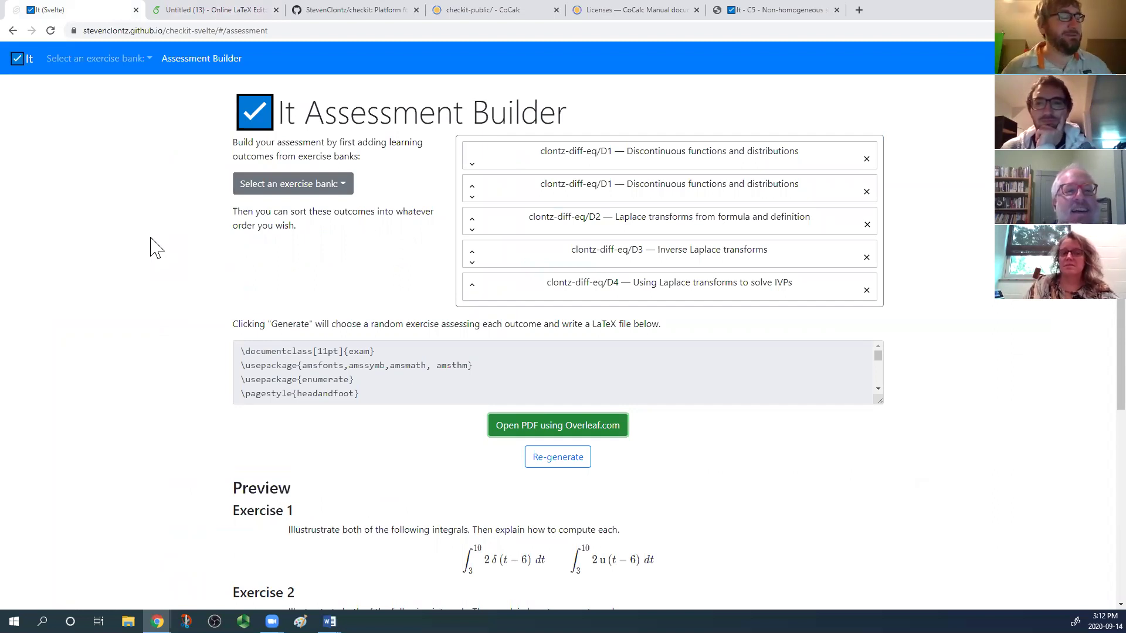
Compare the Overleaf exam PDF with the CheckIt builder, then open the Canvas C3 Quiz preview
click(201, 9)
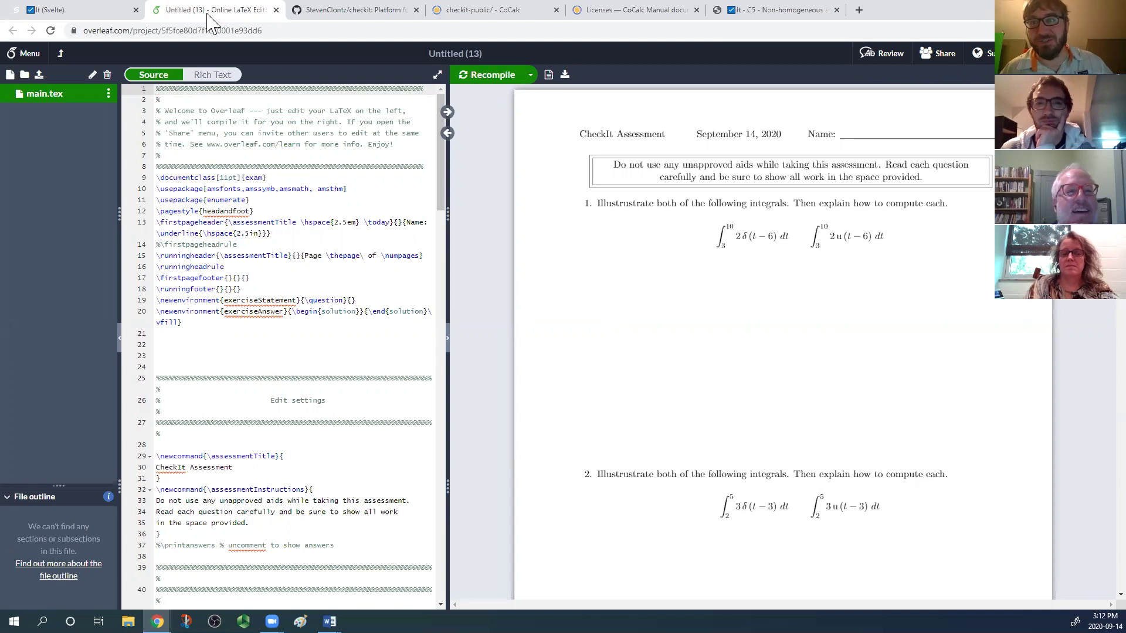
click(90, 7)
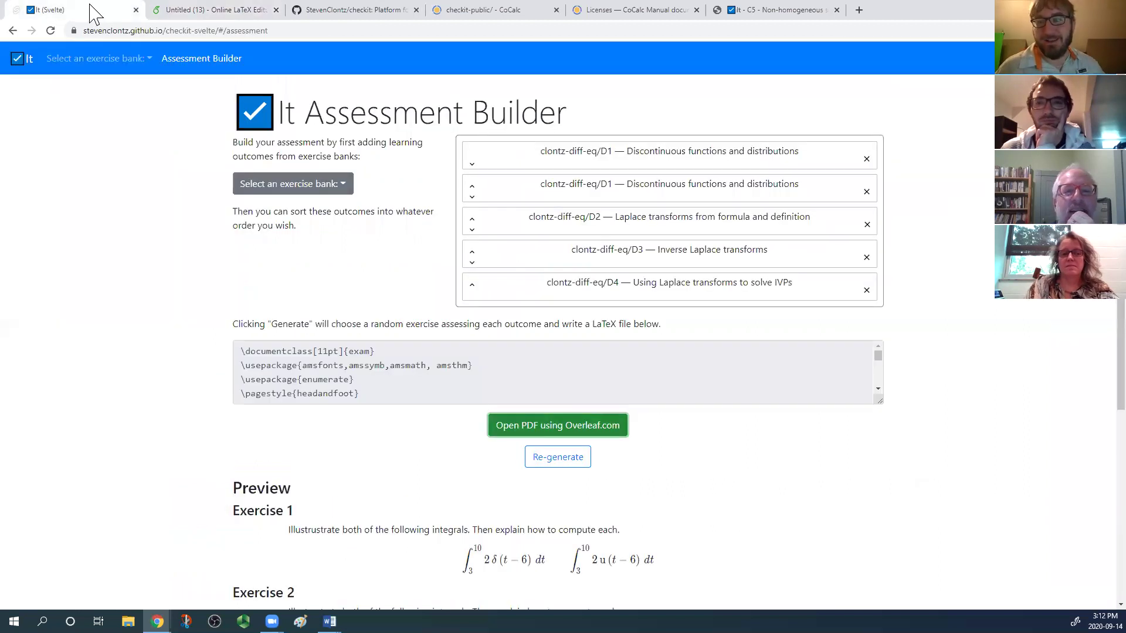
click(188, 9)
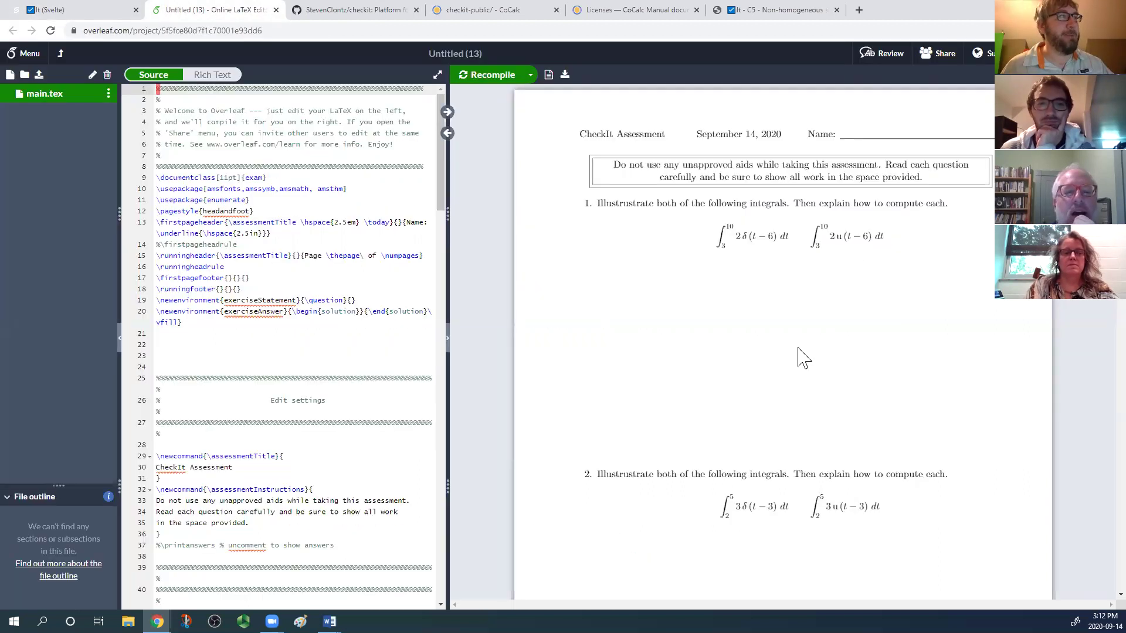
click(82, 11)
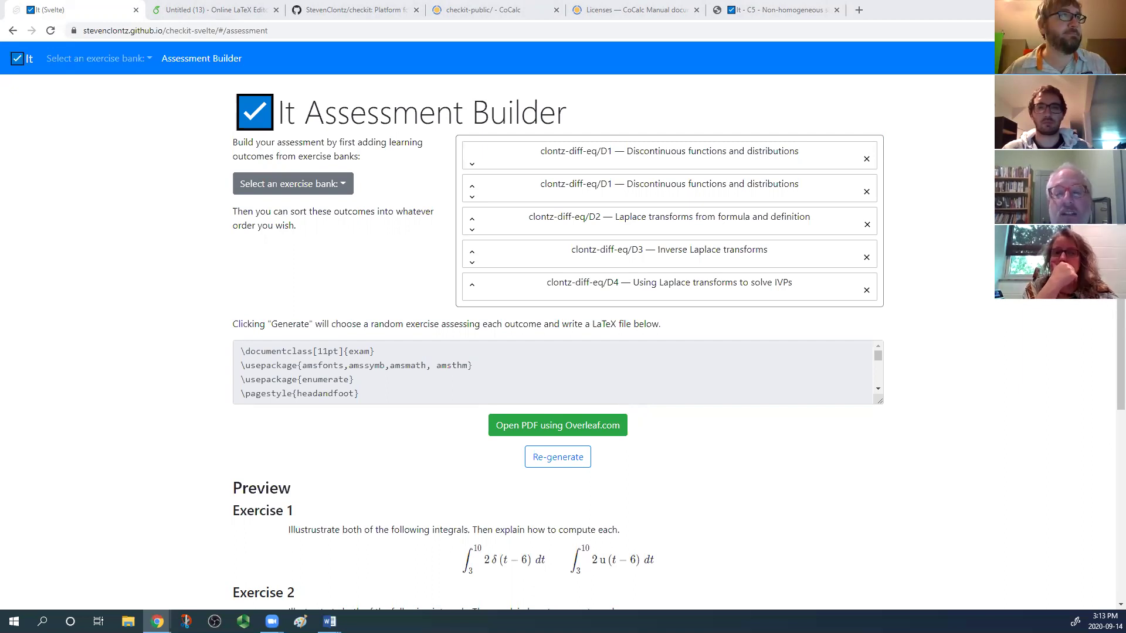
click(917, 8)
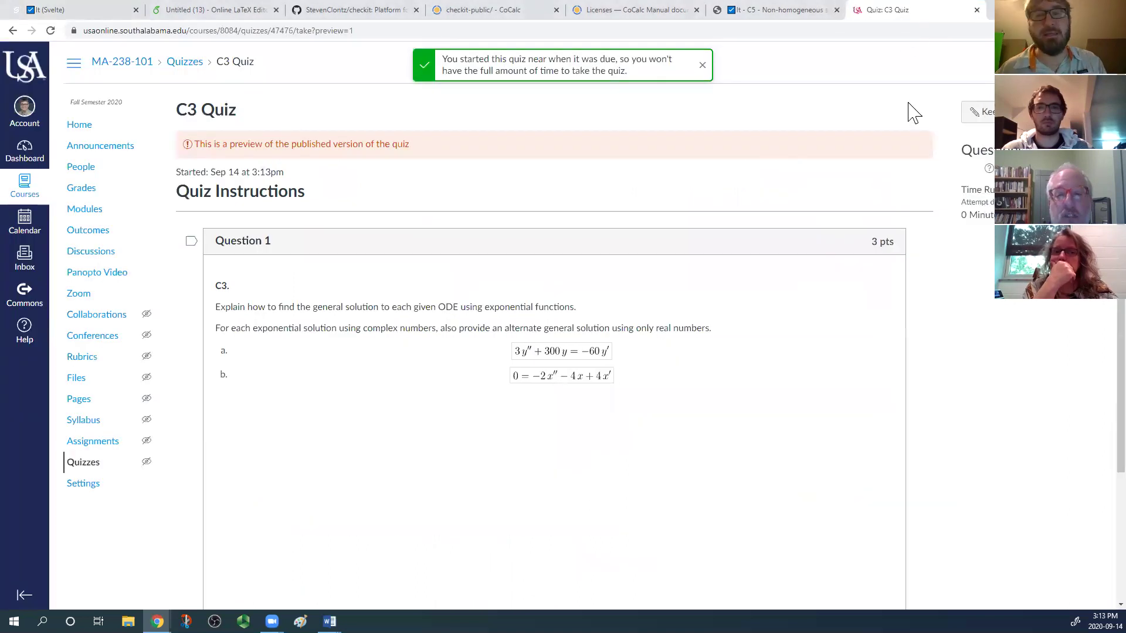